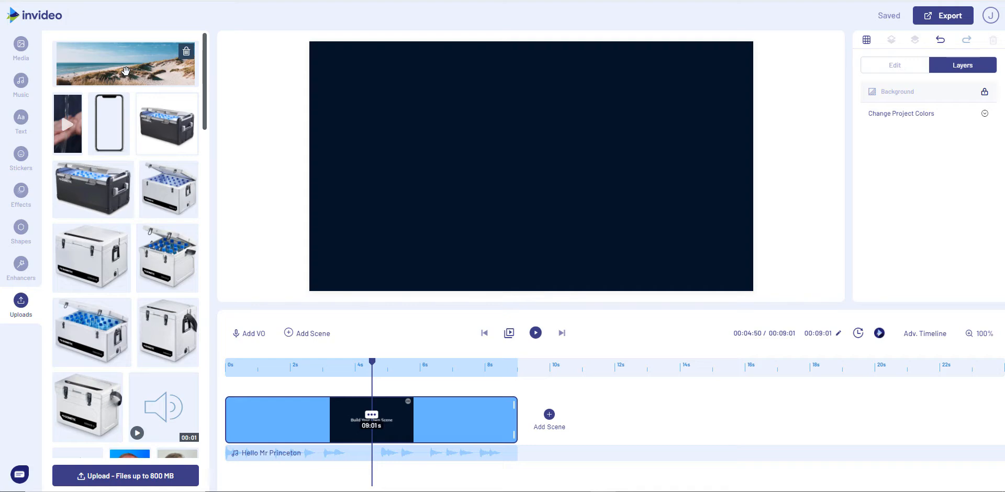
- Place the uploaded beach panorama in the empty scene and set its image resizing option to Fit With Transparent
drag(125, 71, 554, 175)
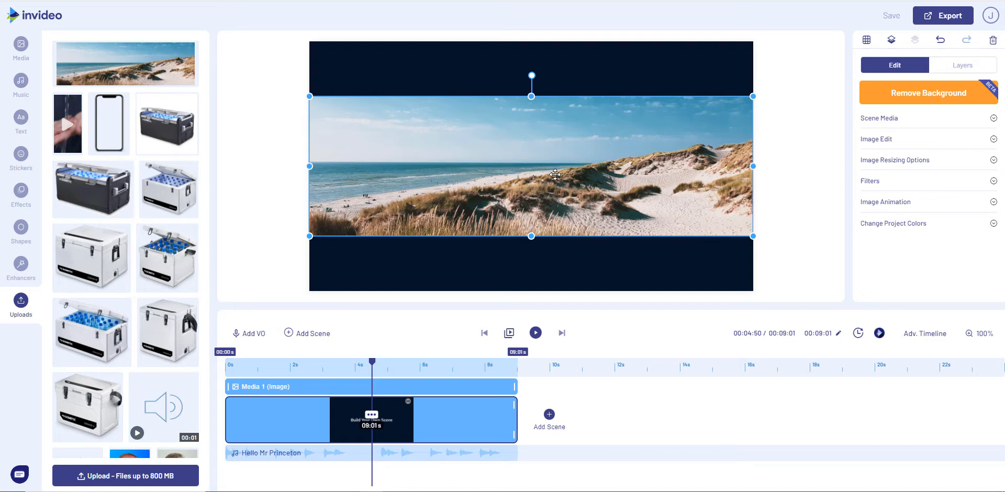
click(887, 161)
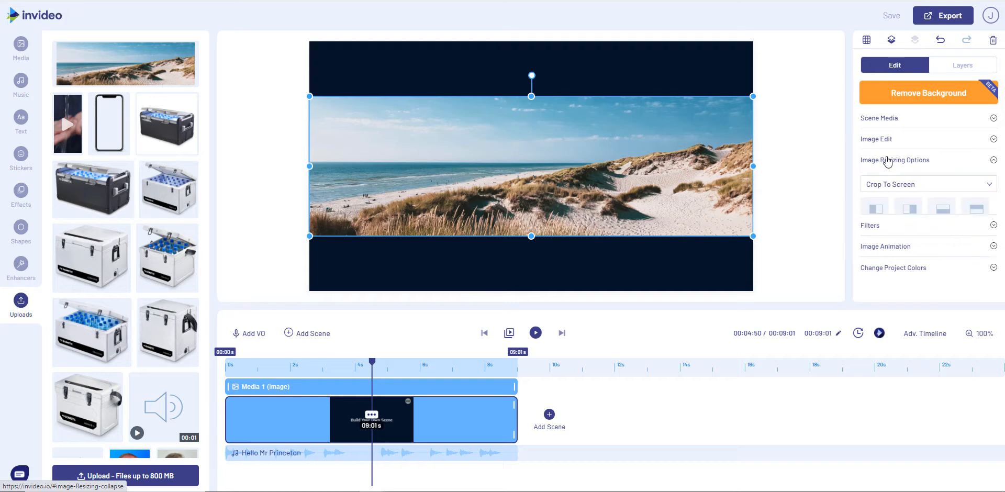
click(887, 187)
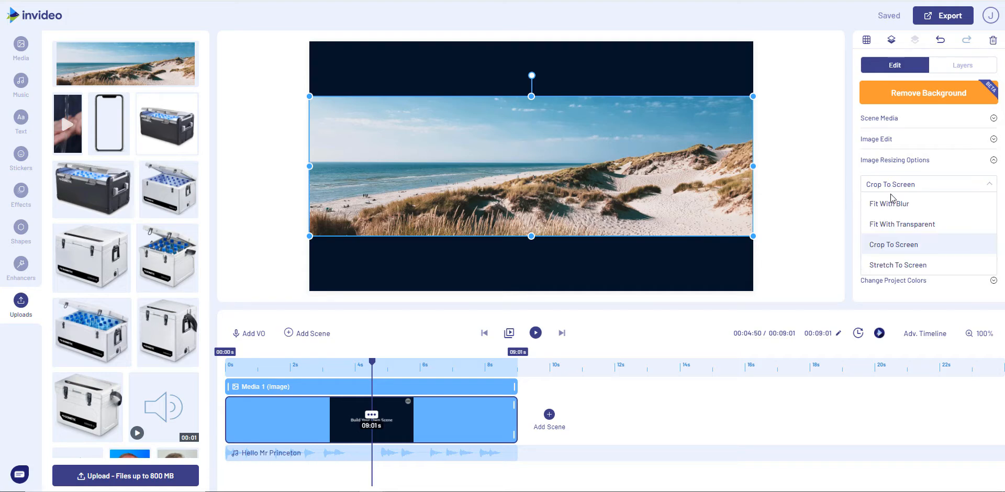
click(891, 223)
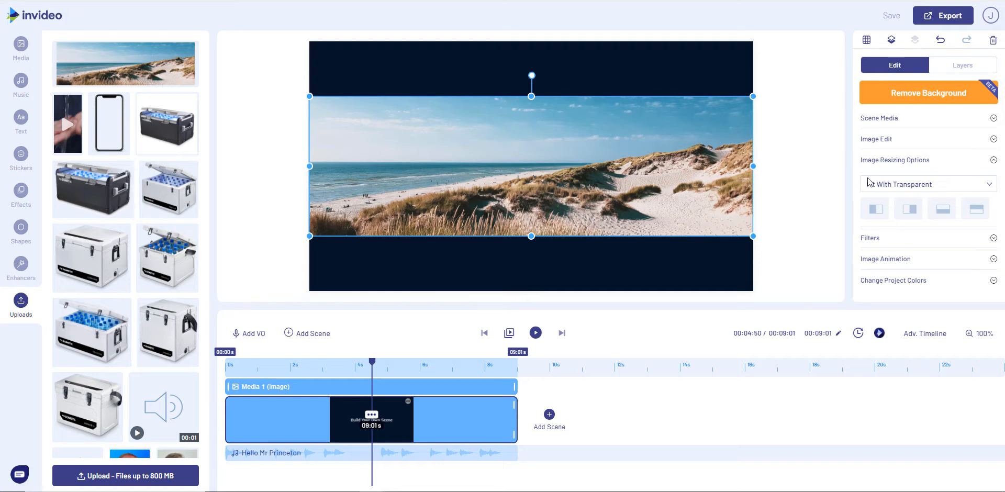
- Enlarge the panorama proportionally until it fills the full frame height, with its width extending equally beyond both sides
drag(752, 96, 858, 0)
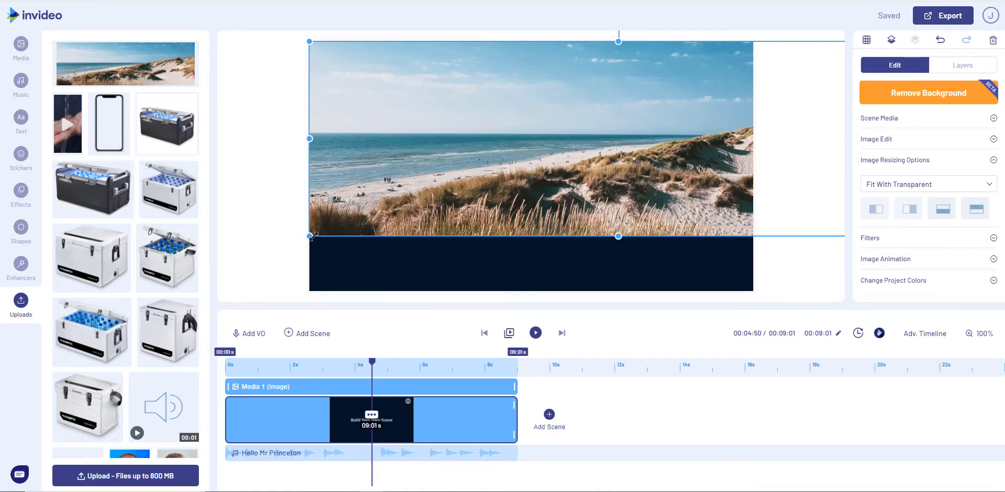
drag(312, 236, 182, 357)
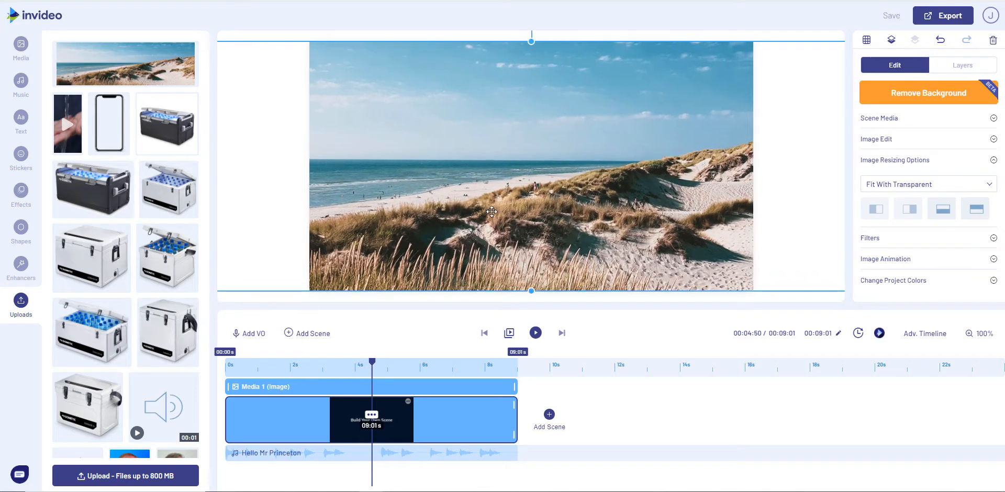
- Slide the enlarged panorama sideways across the frame to reveal its hidden ends, and return it to the centre
drag(492, 212, 236, 184)
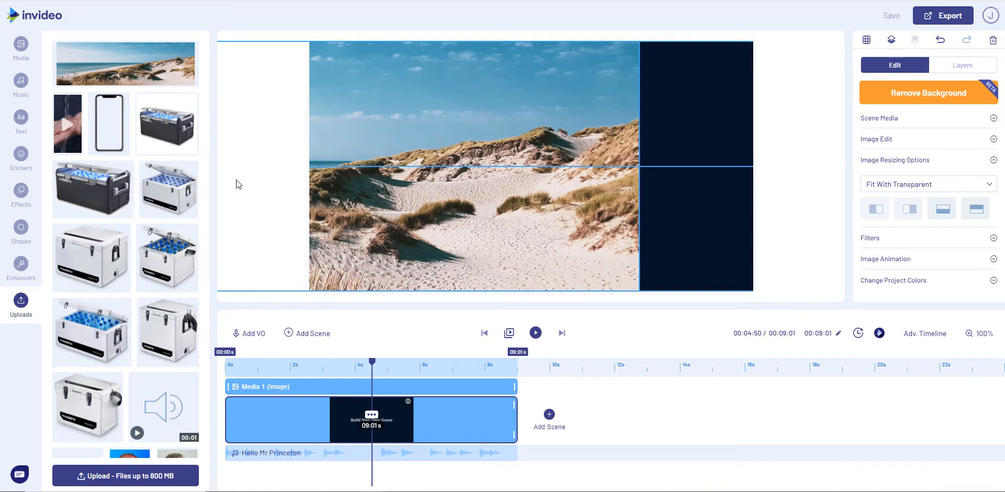
click(237, 180)
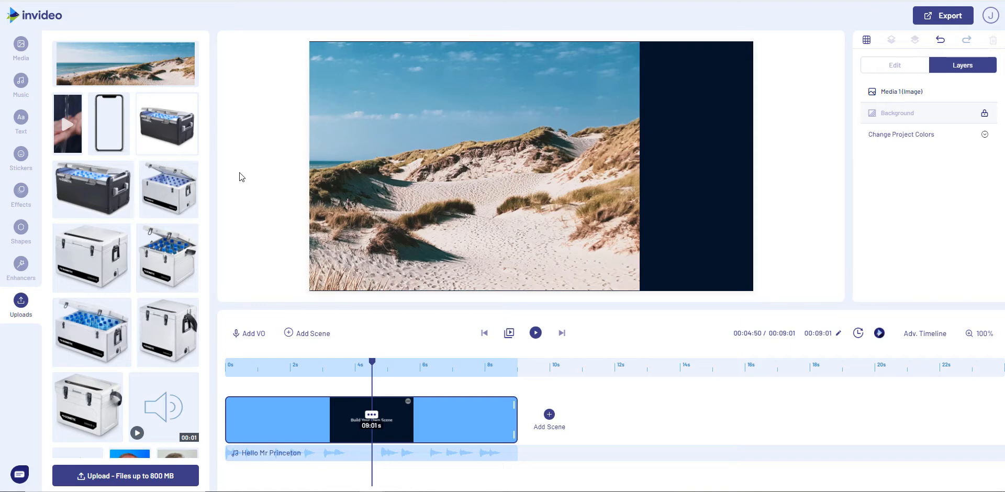
click(634, 168)
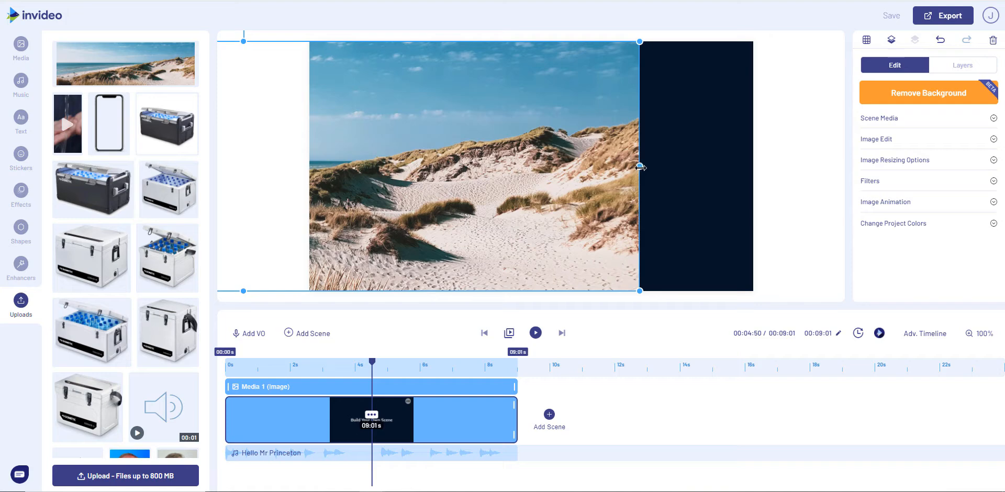
drag(641, 166, 843, 184)
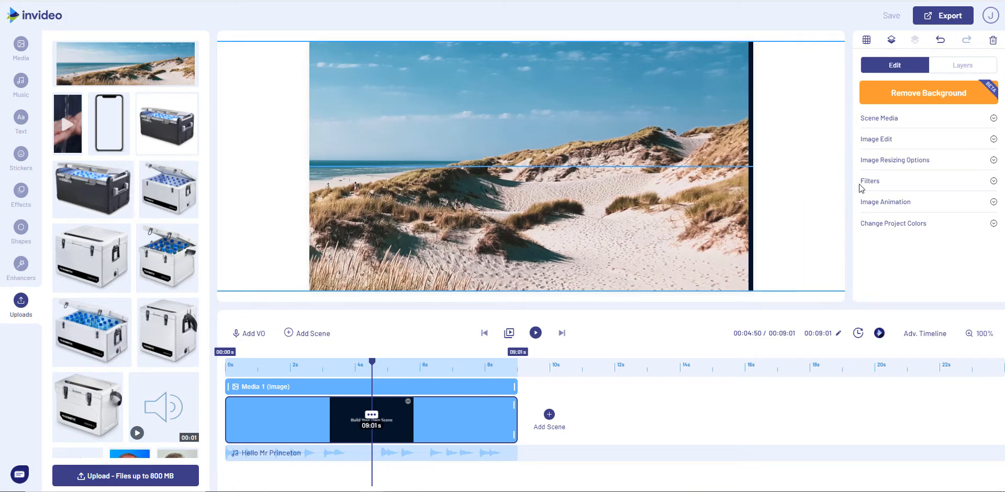
click(456, 152)
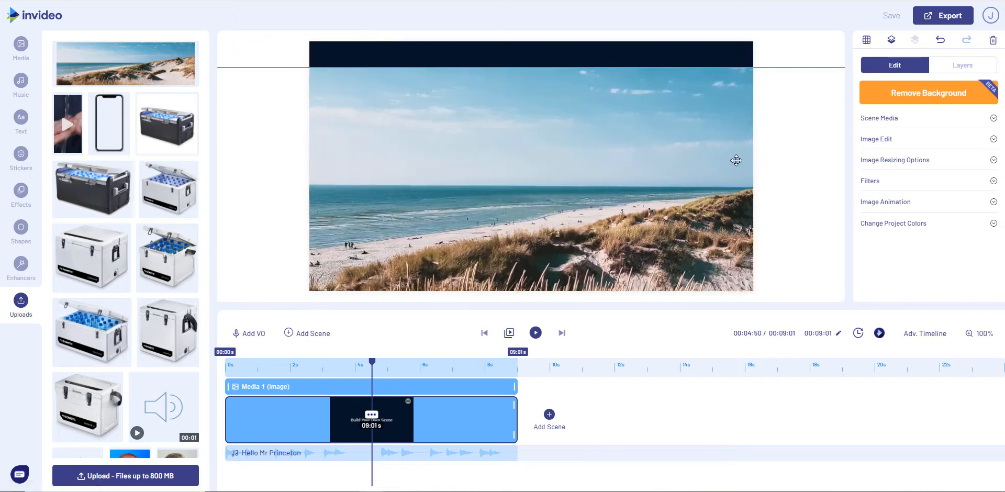
drag(456, 152, 328, 119)
drag(498, 149, 442, 153)
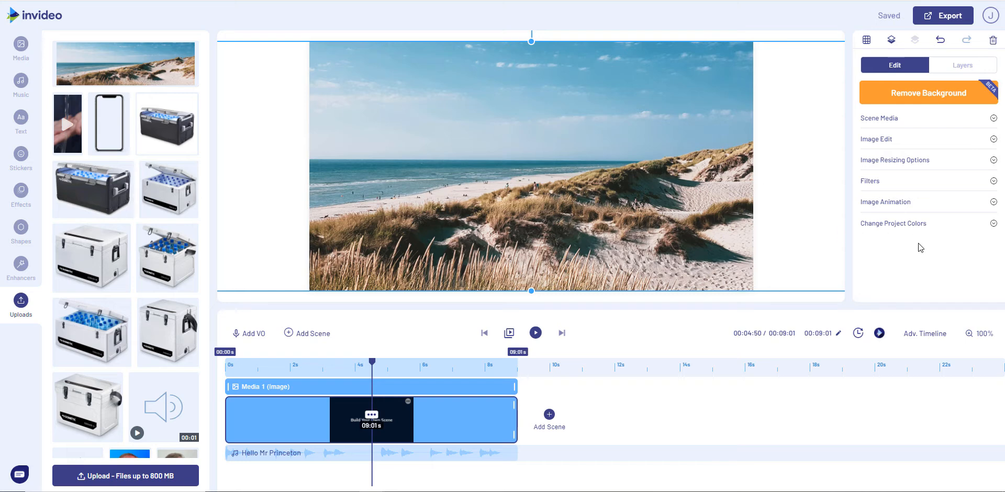
- Apply the In Place image animation Pan Left to the panorama and play it back
click(896, 202)
scroll(897, 244, down, 1)
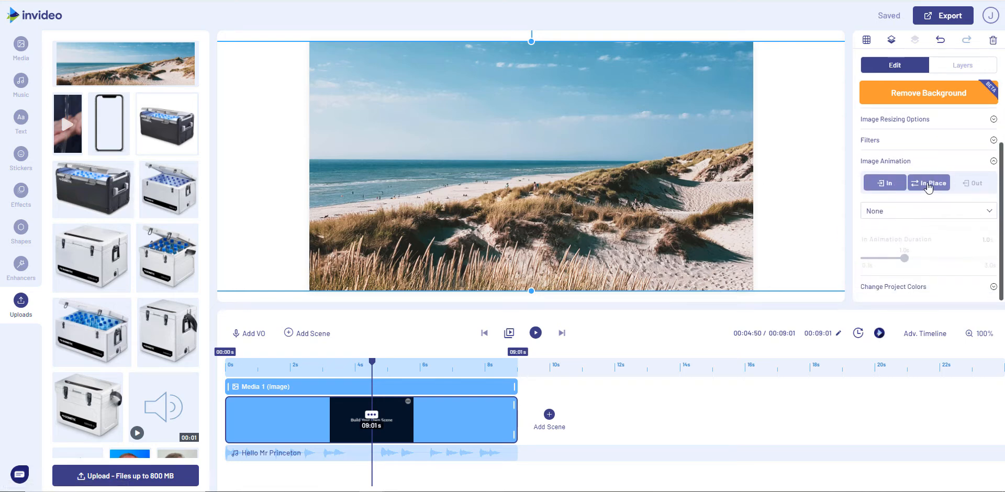
click(928, 184)
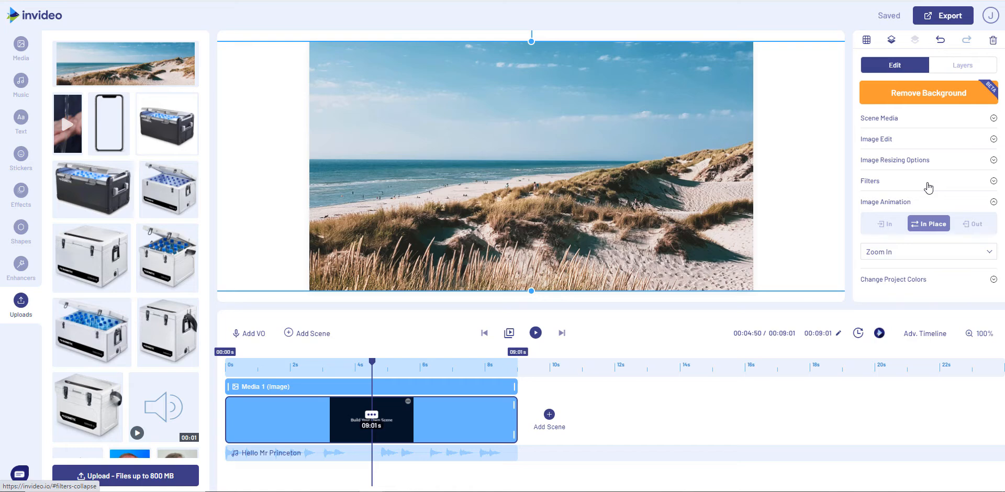
click(914, 252)
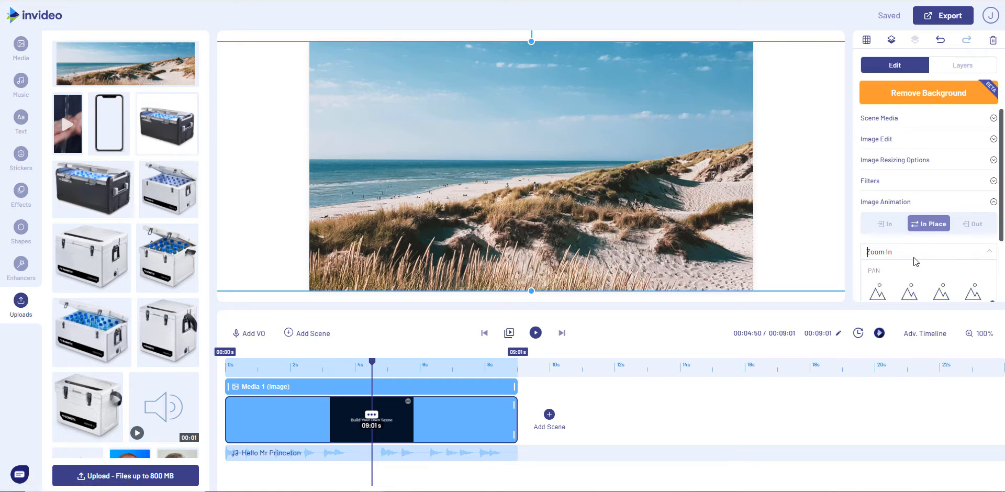
scroll(913, 258, down, 1)
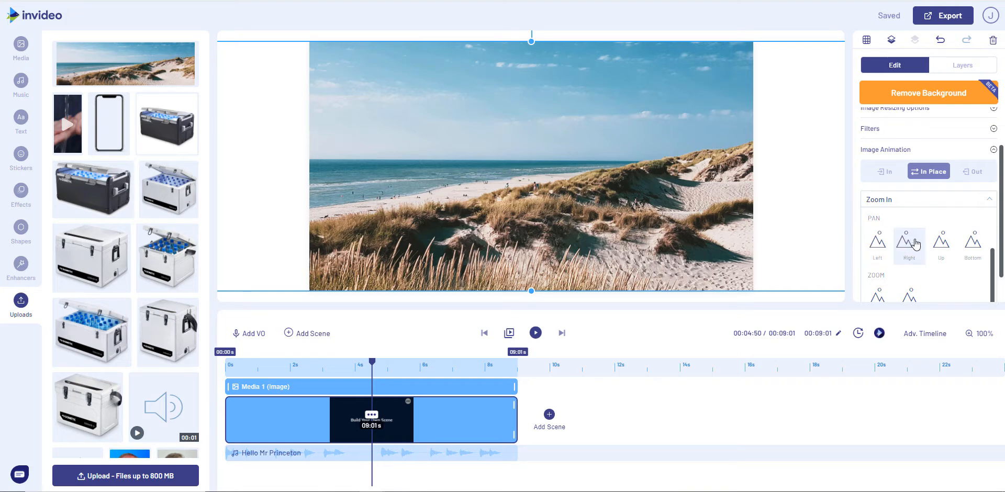
click(884, 246)
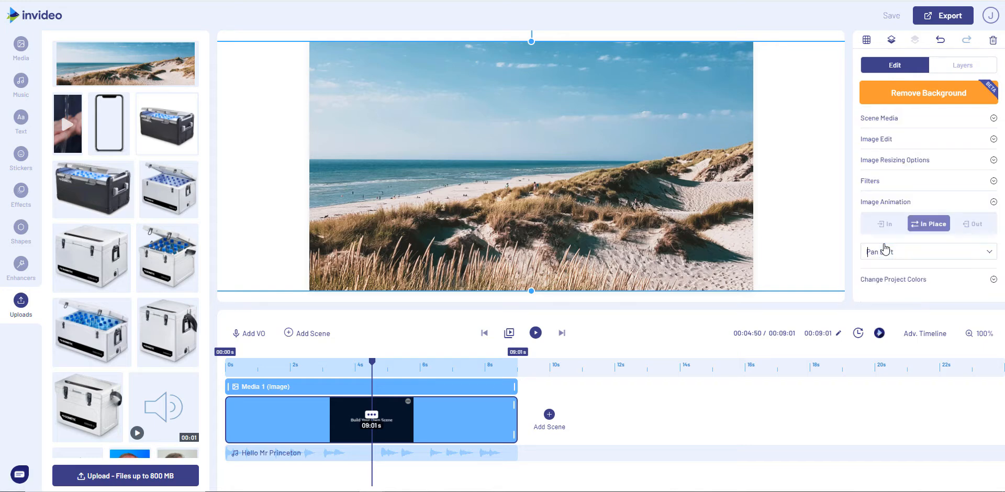
click(534, 333)
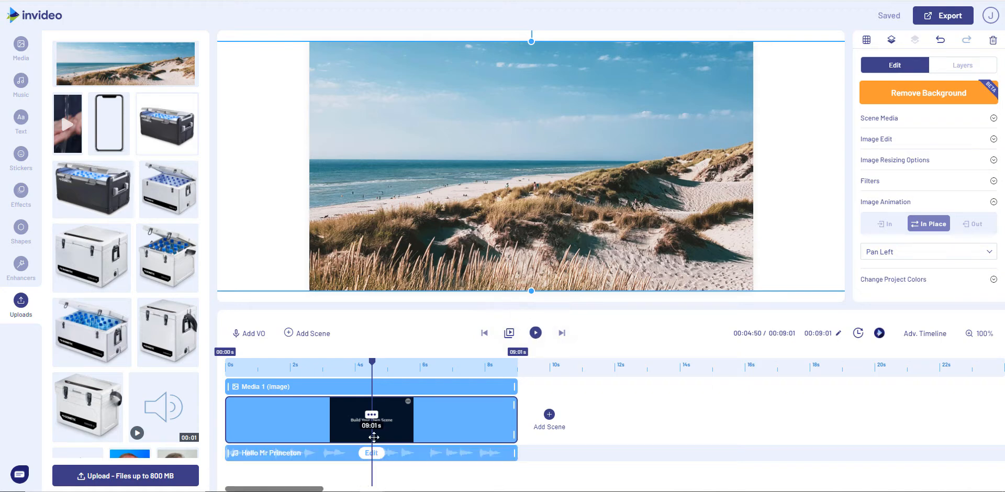
- Duplicate the panorama scene and remove the transition between the two scenes
click(372, 416)
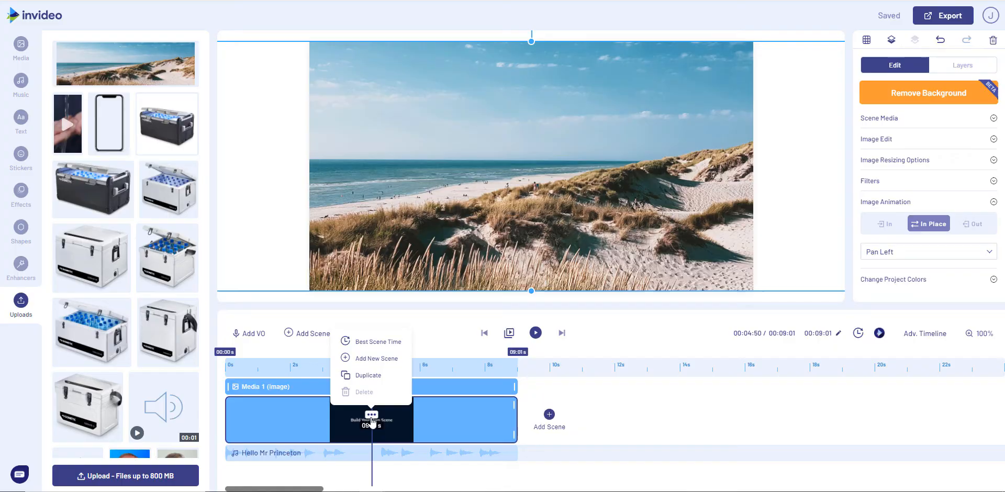
click(379, 374)
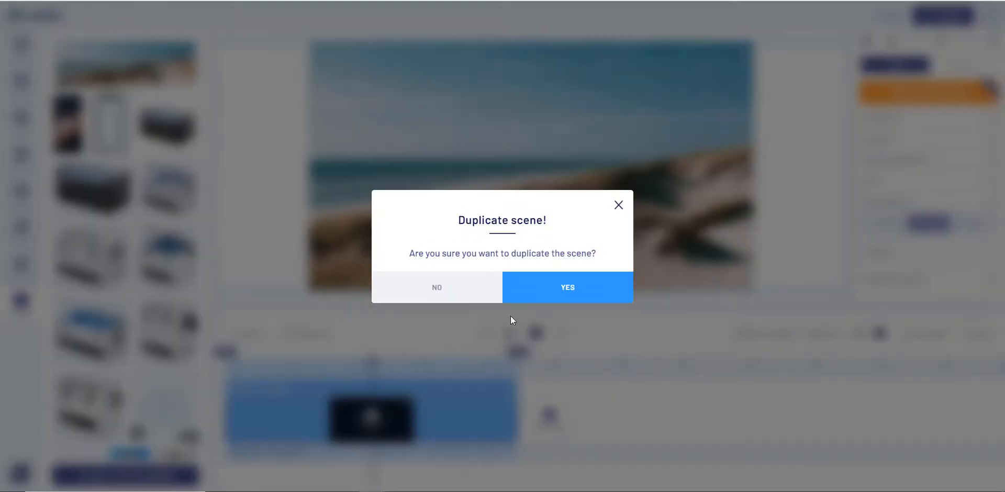
click(565, 287)
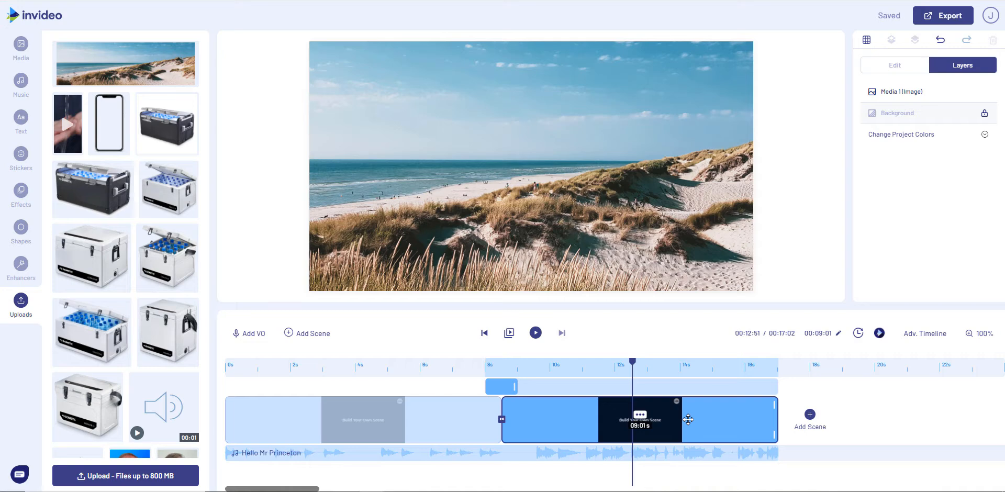
click(502, 419)
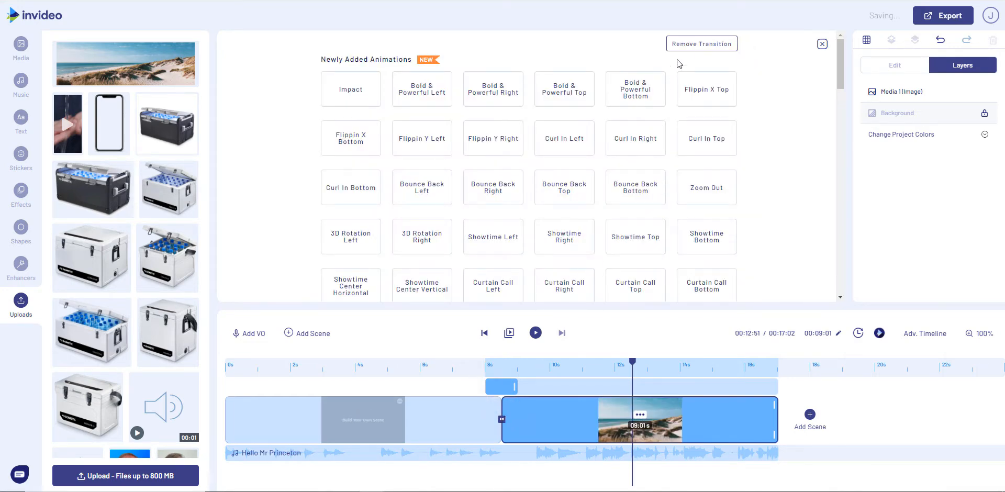
click(691, 46)
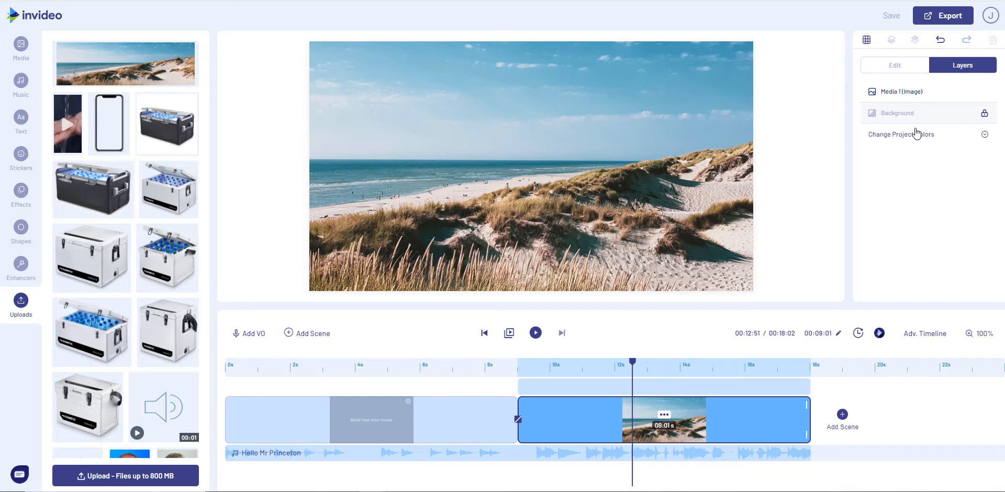
- Set the In Place image animation of the second scene's panorama to Pan Right and preview the result
click(888, 91)
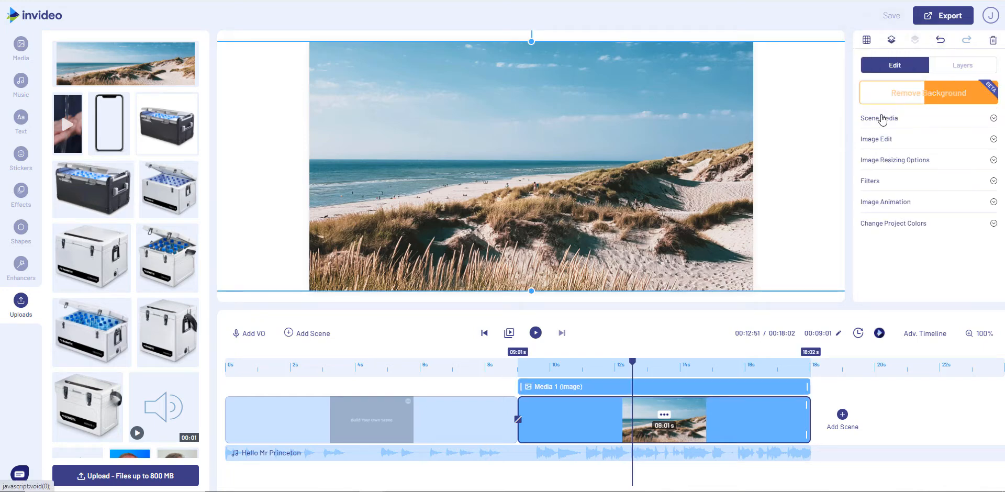
click(876, 202)
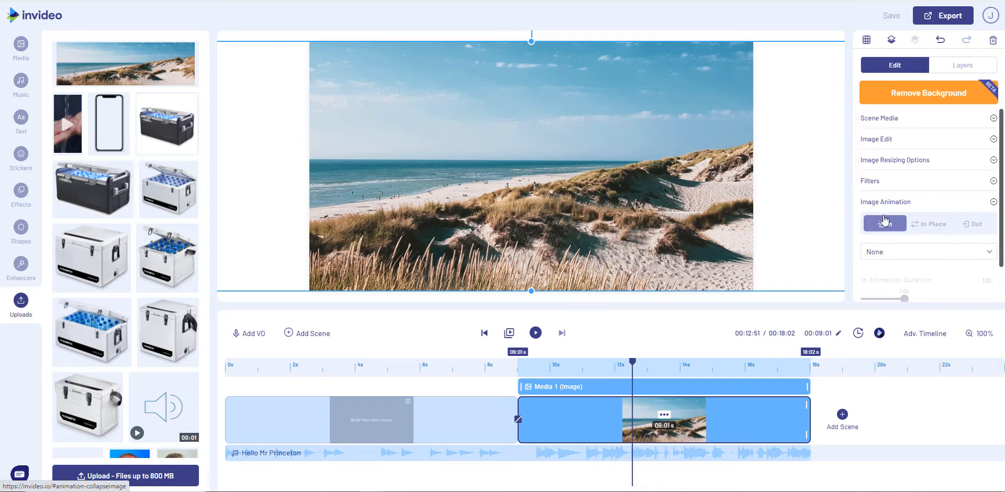
scroll(885, 219, down, 1)
click(930, 208)
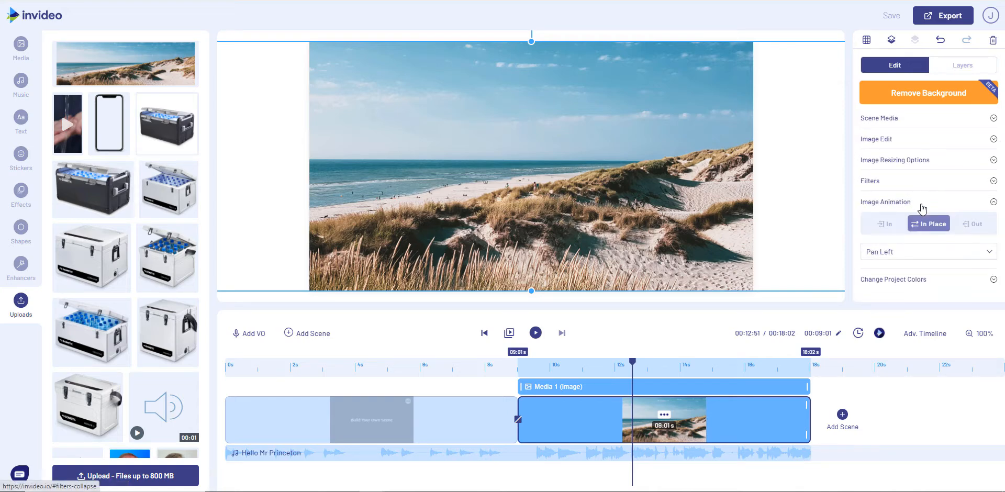
click(904, 250)
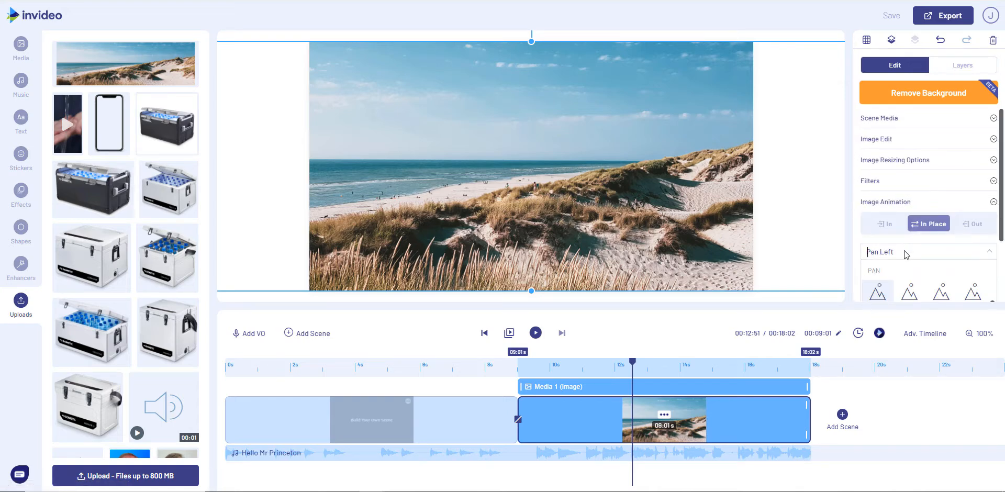
click(909, 295)
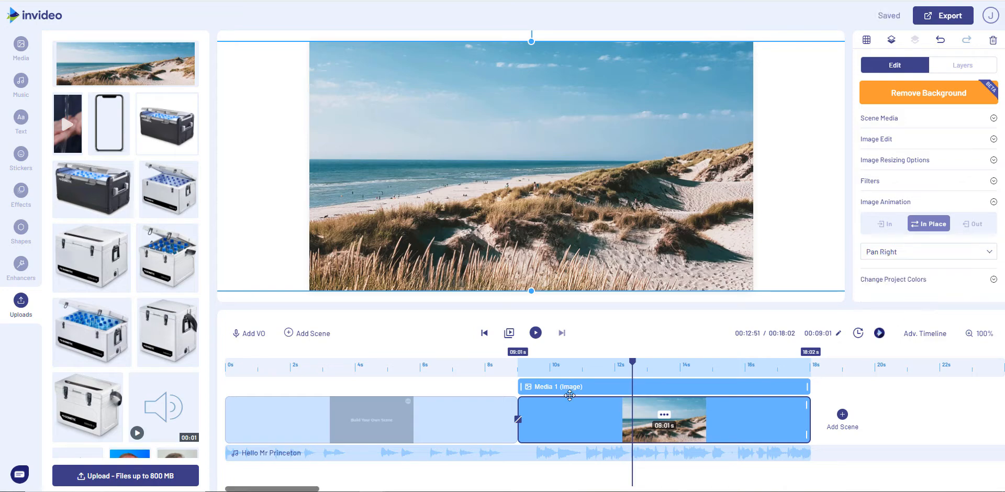
click(536, 334)
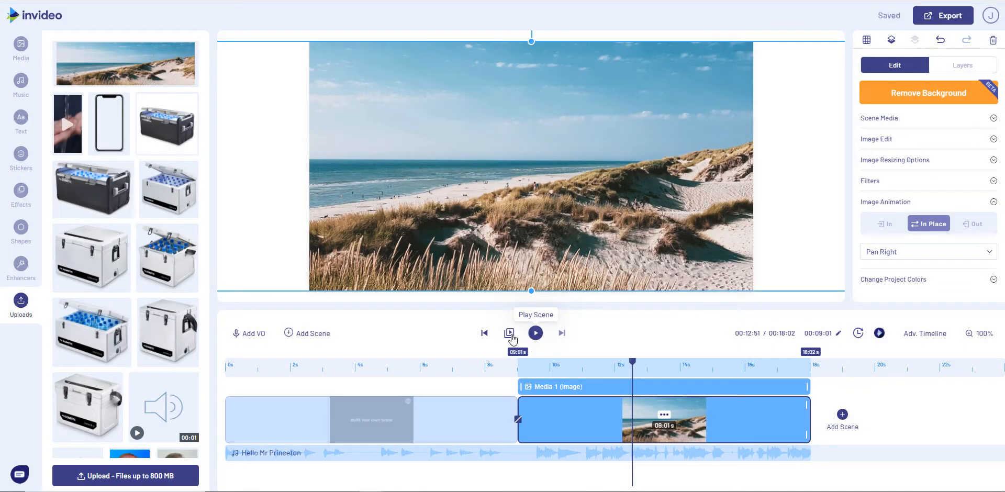
click(511, 335)
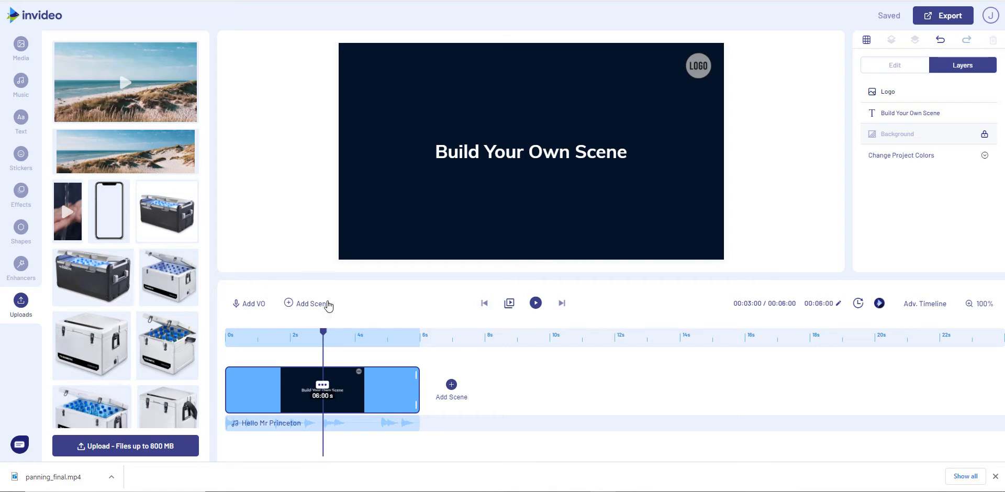
- Find the three identical portrait photos in the uploaded media and delete the last of them
scroll(126, 254, down, 10)
scroll(126, 253, down, 10)
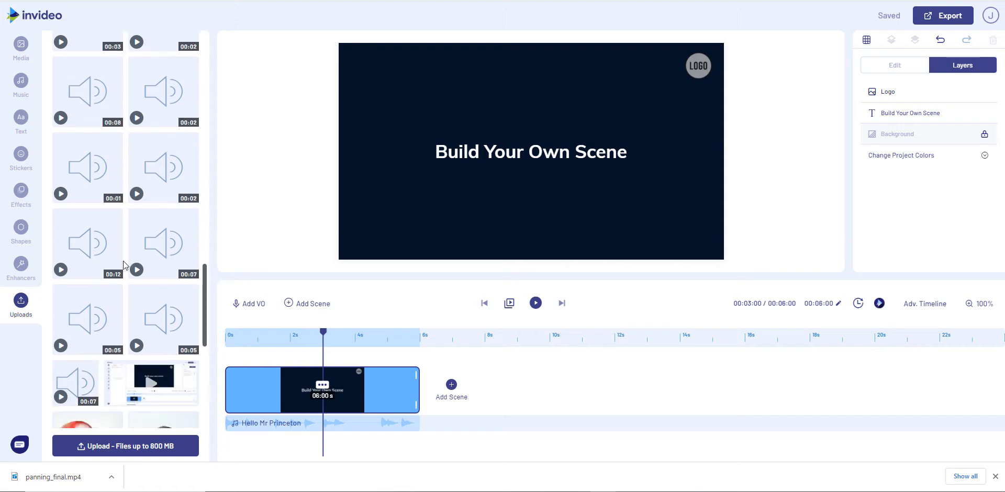
scroll(128, 306, down, 10)
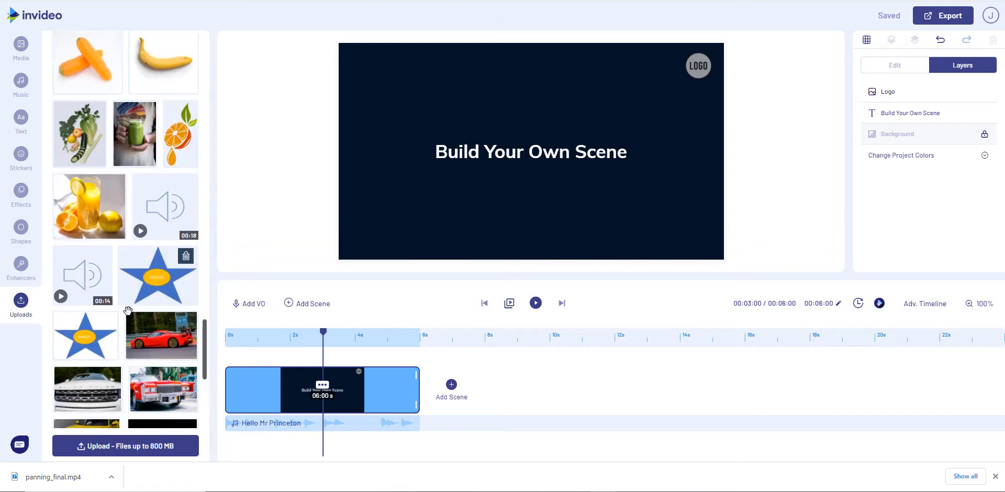
scroll(128, 310, down, 10)
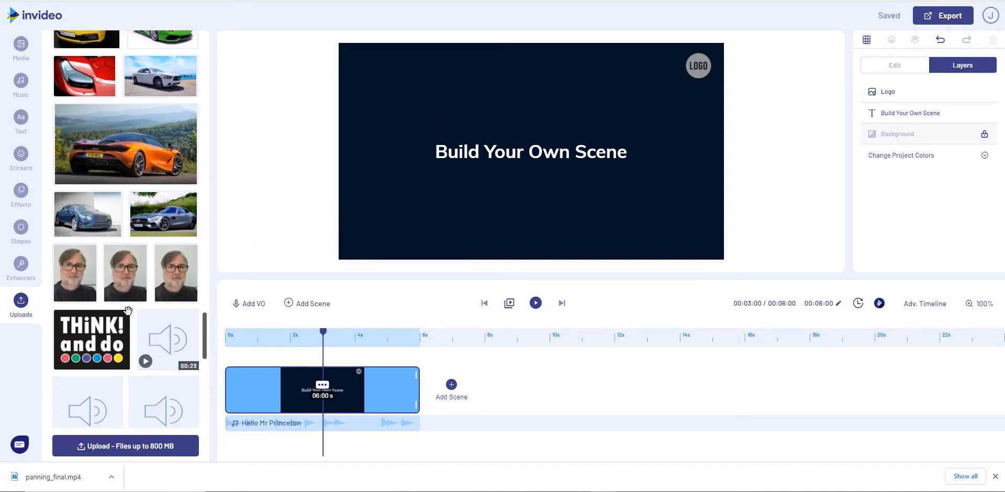
scroll(128, 311, down, 2)
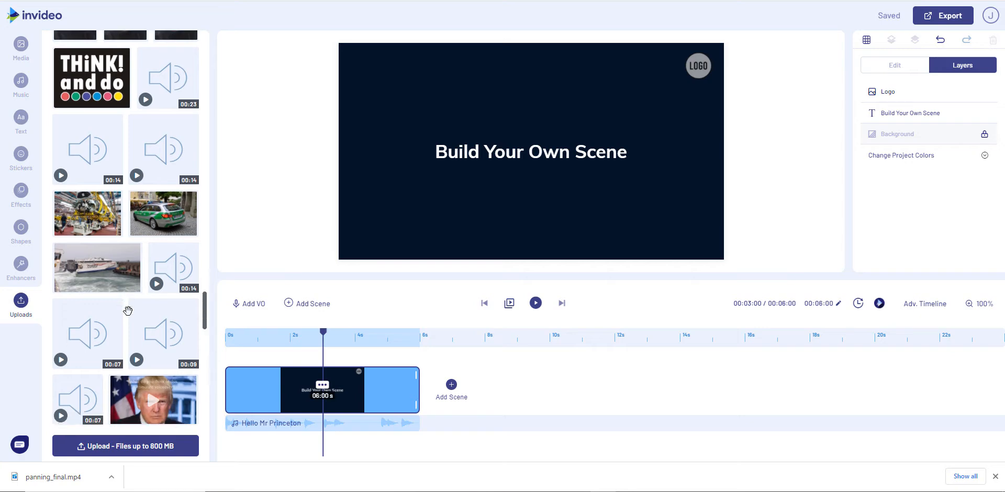
scroll(128, 311, up, 10)
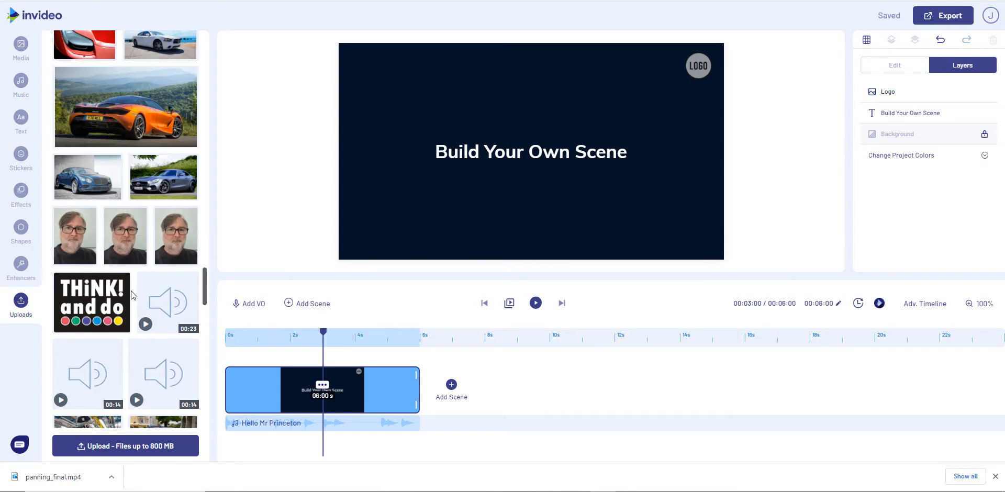
scroll(131, 291, down, 4)
mouse_move(82, 230)
mouse_move(177, 244)
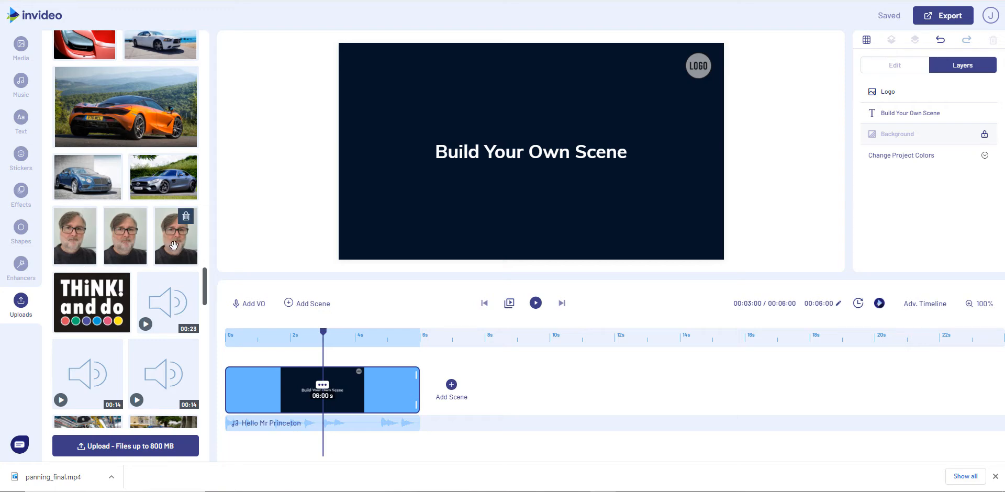
click(186, 216)
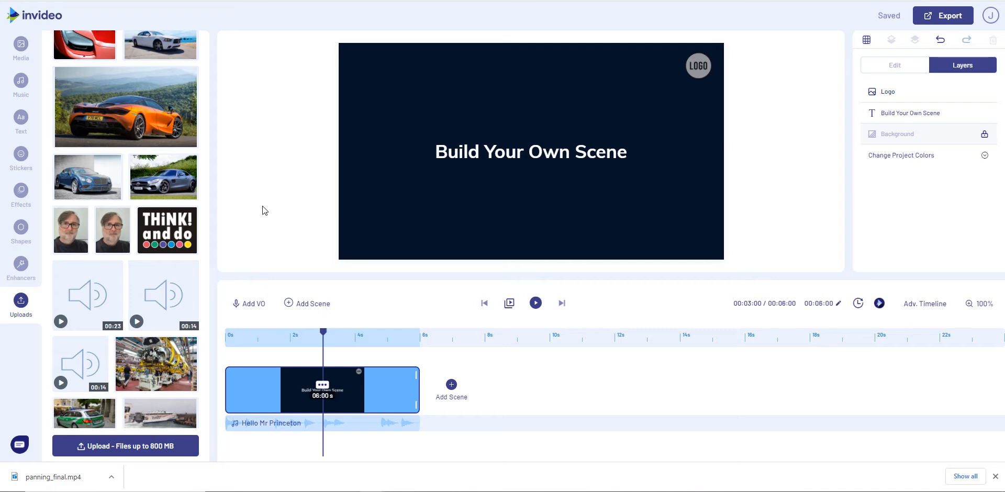
- Delete the smaller duplicate of the blue star graphic from the uploaded media
mouse_move(111, 313)
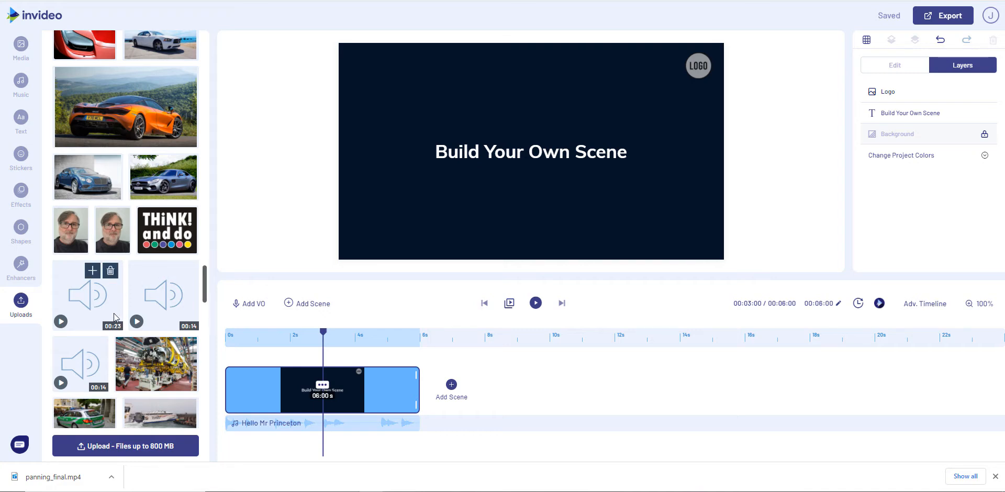
scroll(111, 312, up, 8)
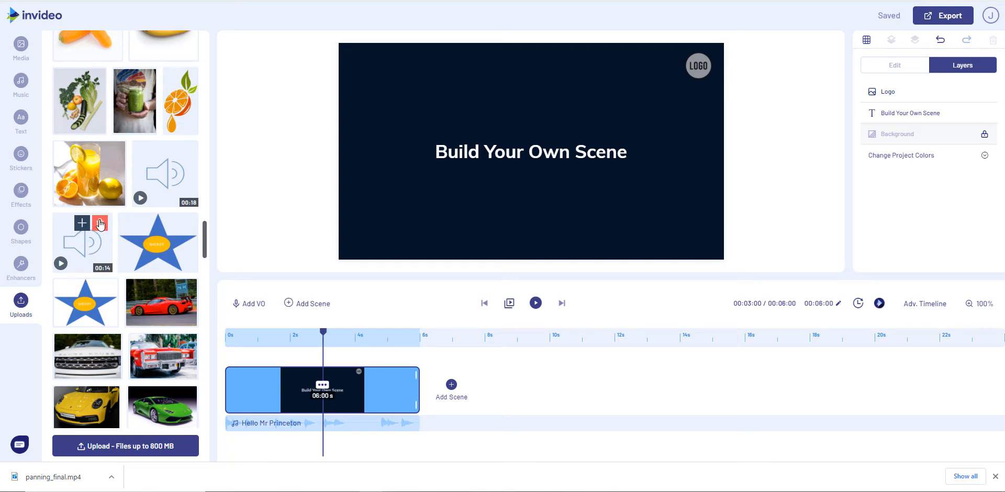
click(107, 289)
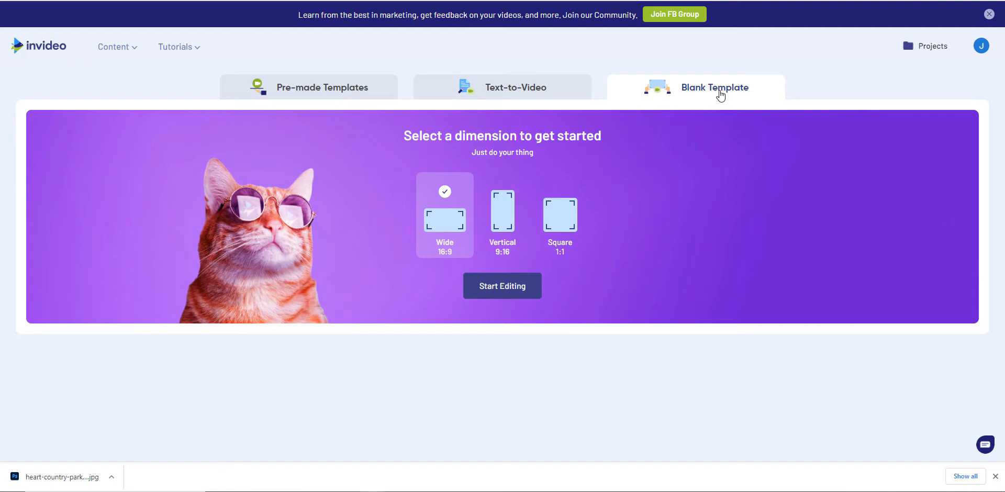
- Start editing a new blank project in the Wide 16:9 format
click(490, 219)
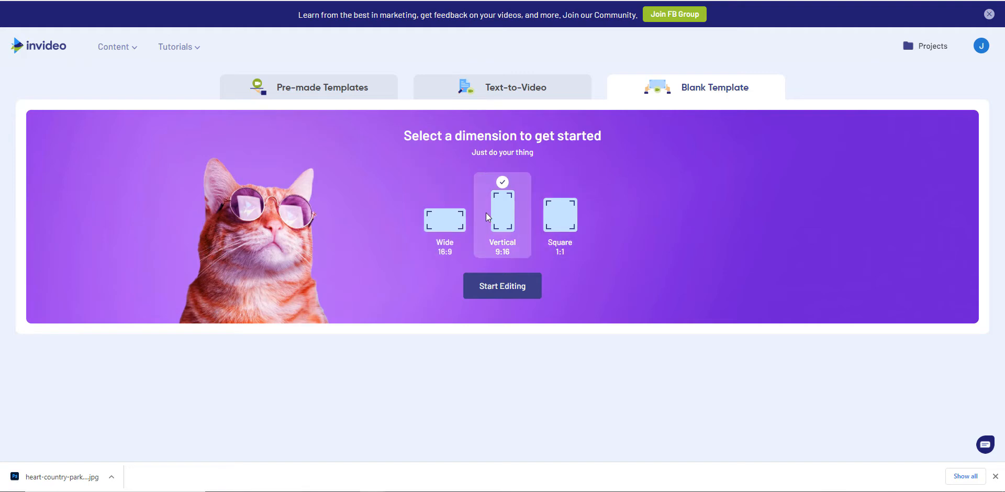
click(466, 226)
click(488, 285)
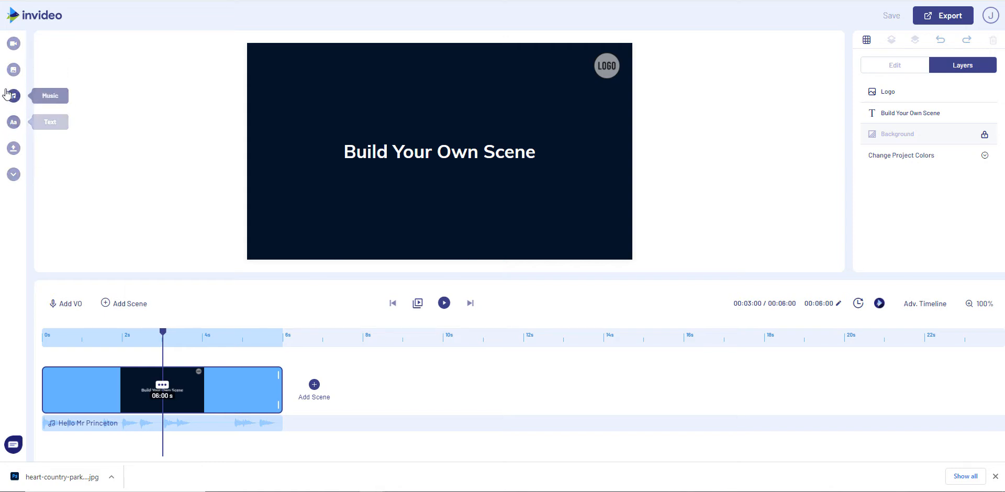
- Preview the blue underwater bubbles clip from the stock videos and close it without adding it
click(12, 47)
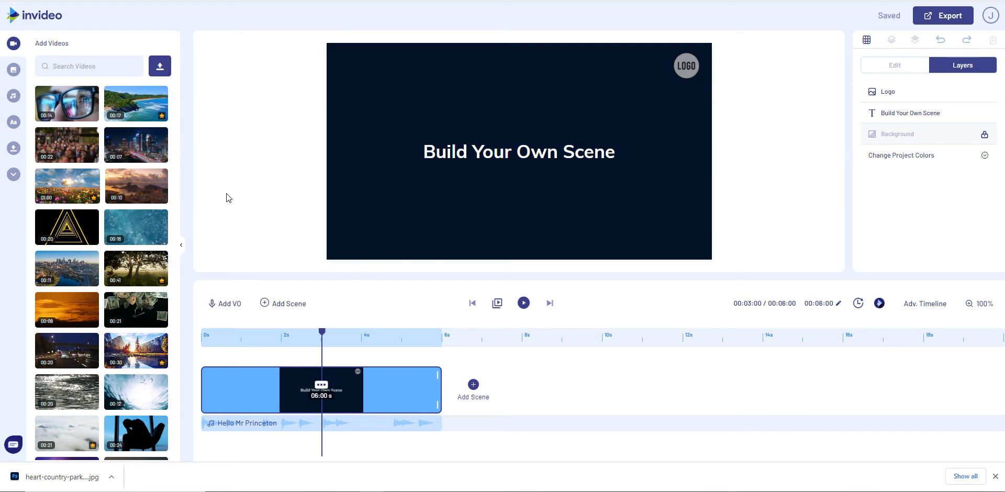
click(135, 229)
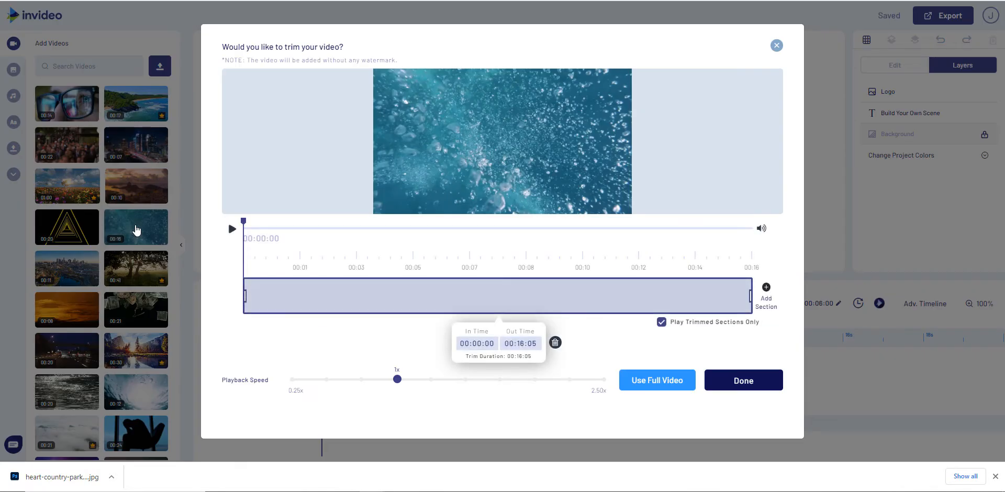
click(230, 230)
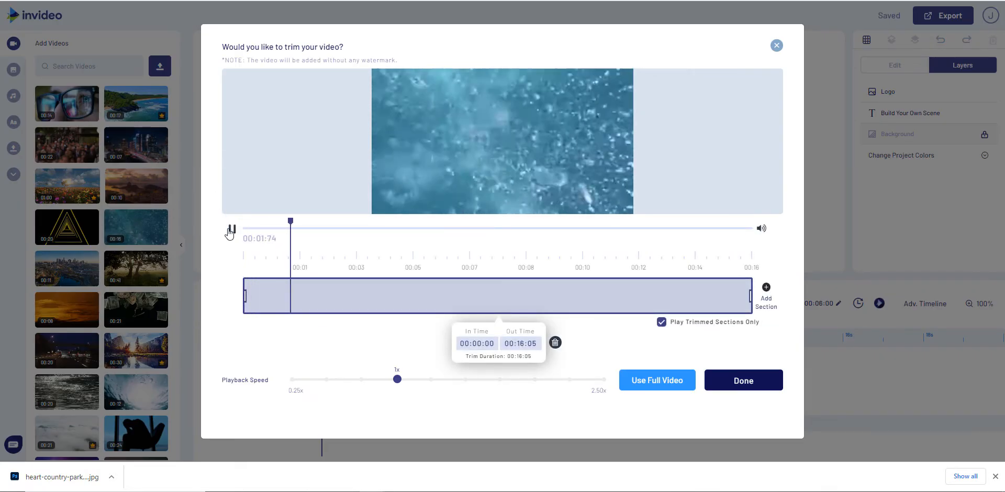
click(777, 48)
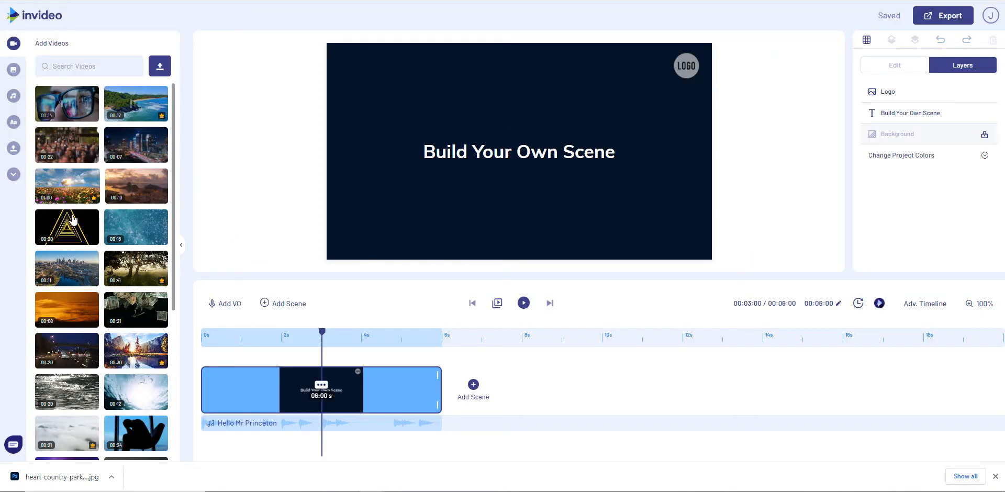
- Search the stock videos for "old cars" and browse through the clips
click(81, 66)
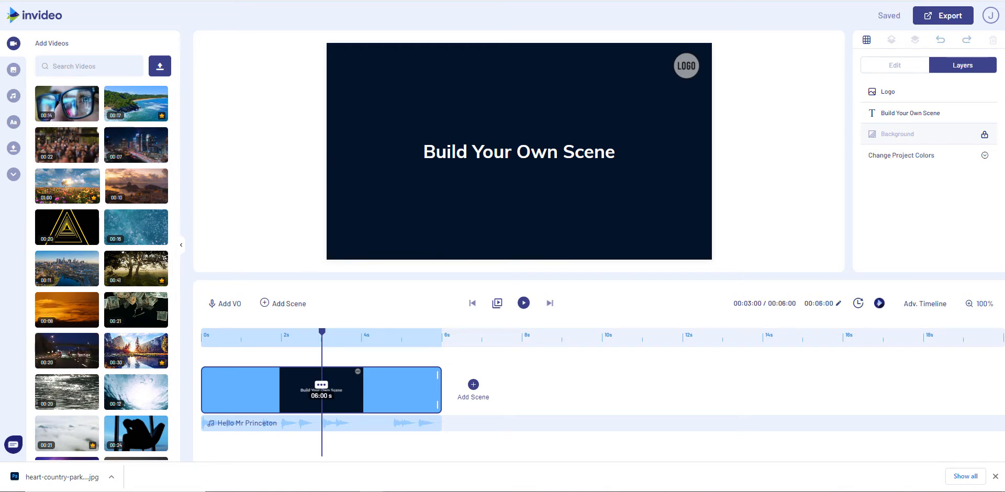
text(old cars)
key(Return)
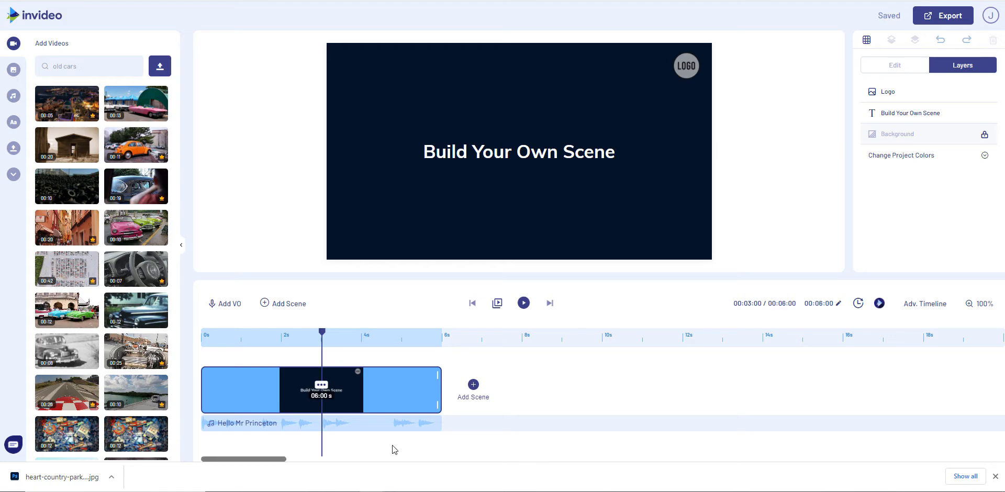
scroll(108, 428, down, 4)
scroll(109, 428, down, 6)
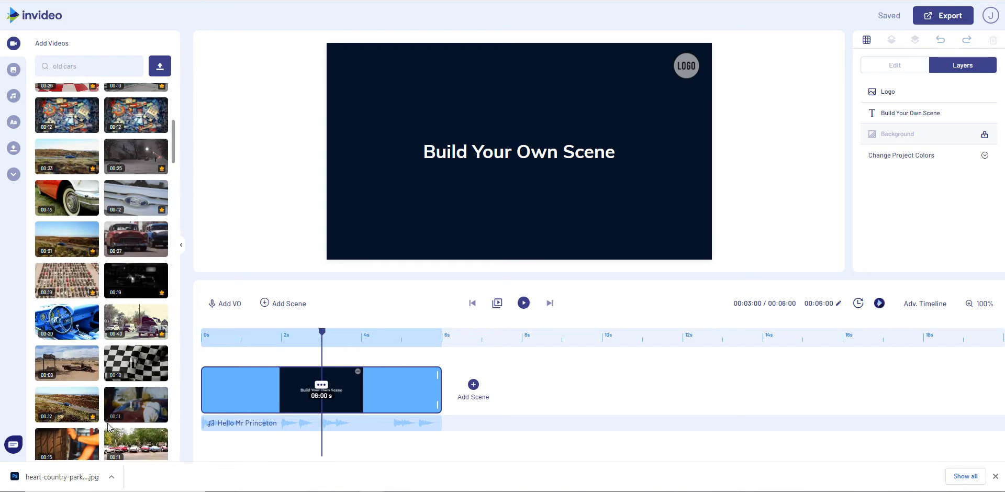
scroll(111, 417, down, 5)
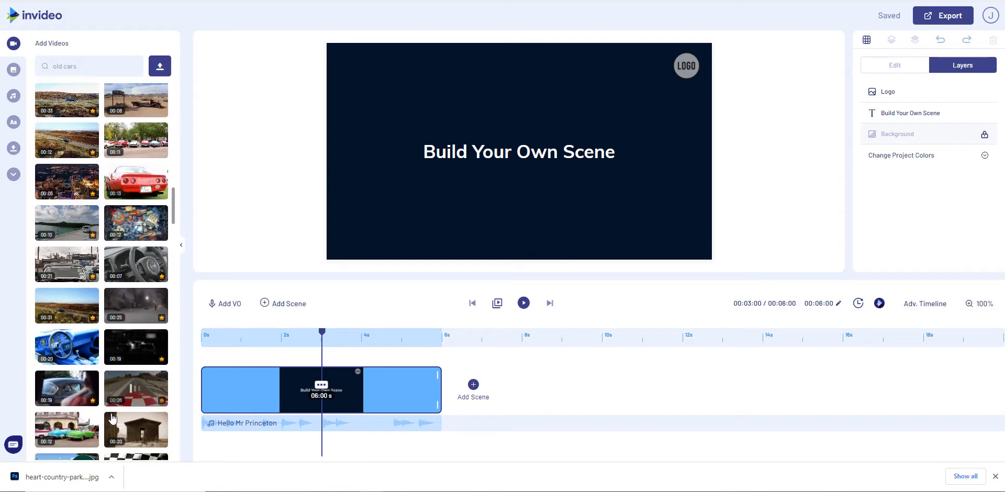
scroll(111, 418, down, 6)
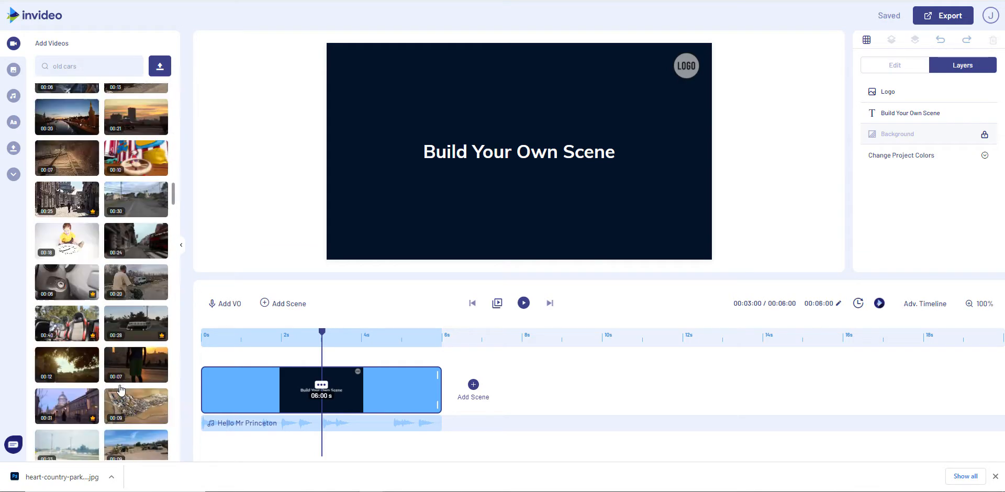
- Browse the stock shopping images for a picture to place in the scene
click(14, 69)
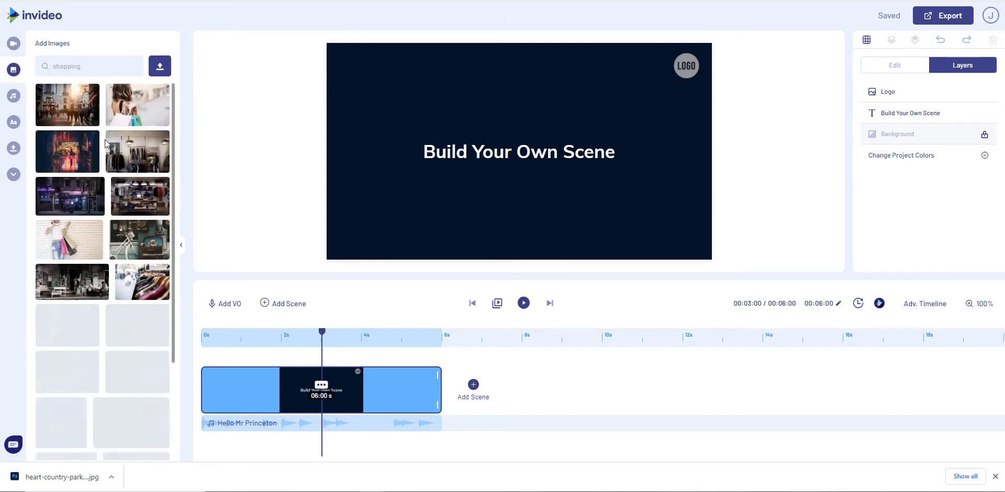
scroll(106, 235, down, 1)
scroll(83, 89, up, 1)
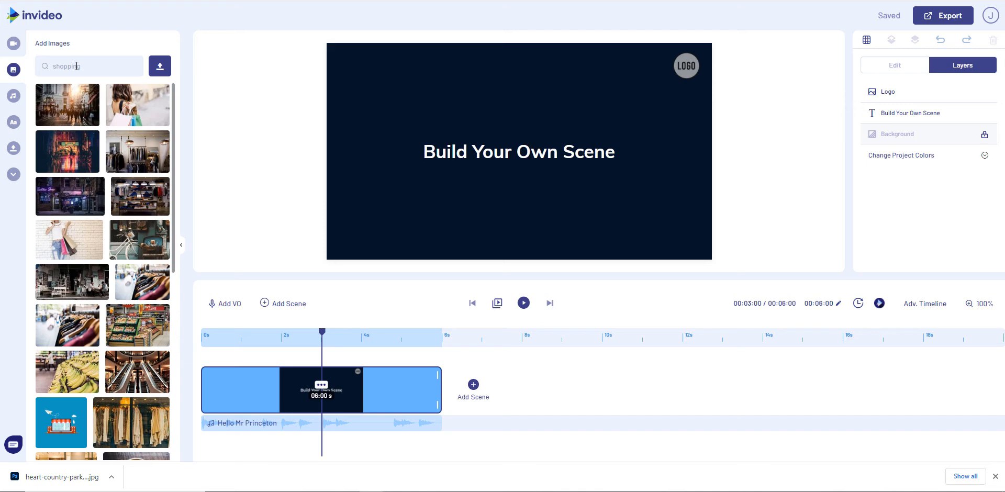
scroll(85, 95, down, 10)
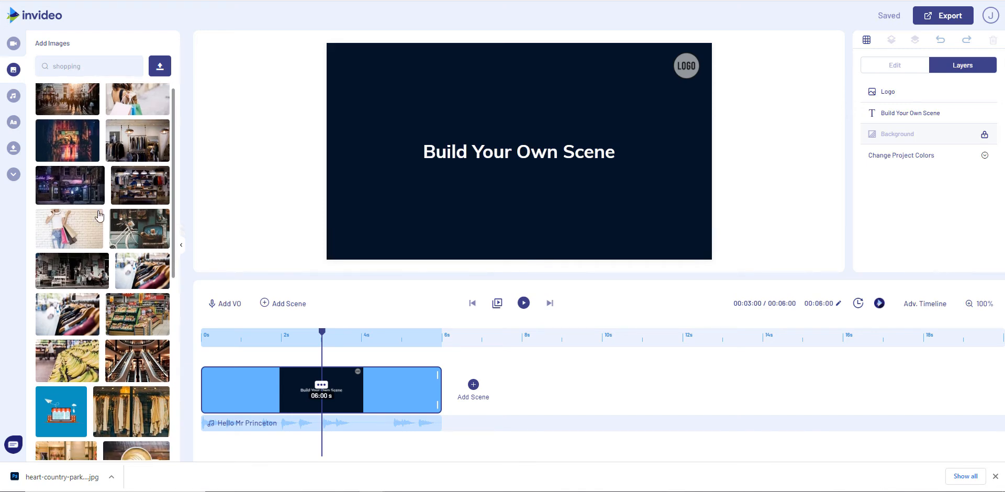
scroll(93, 224, down, 10)
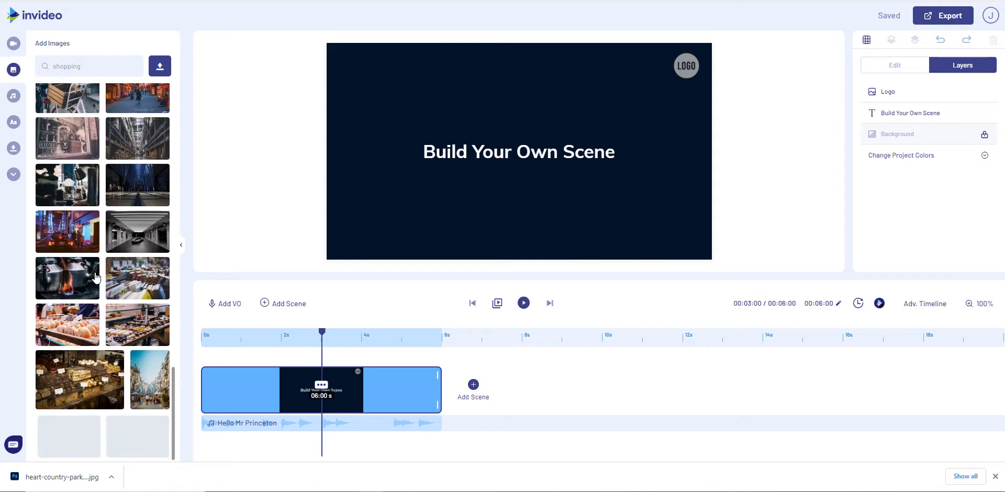
scroll(87, 320, up, 1)
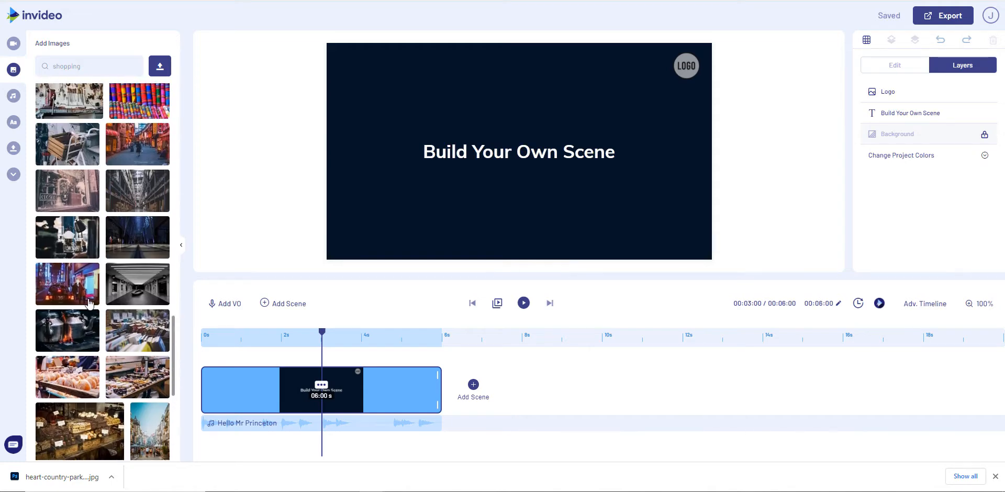
- Try the sugared pastries image in the scene, enlarged to fill the frame, and delete it again
click(71, 375)
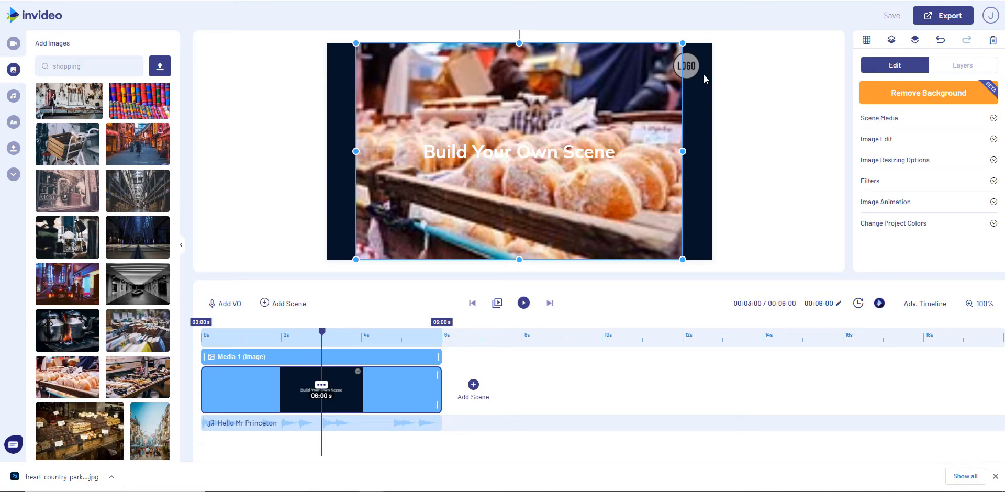
drag(682, 43, 717, 27)
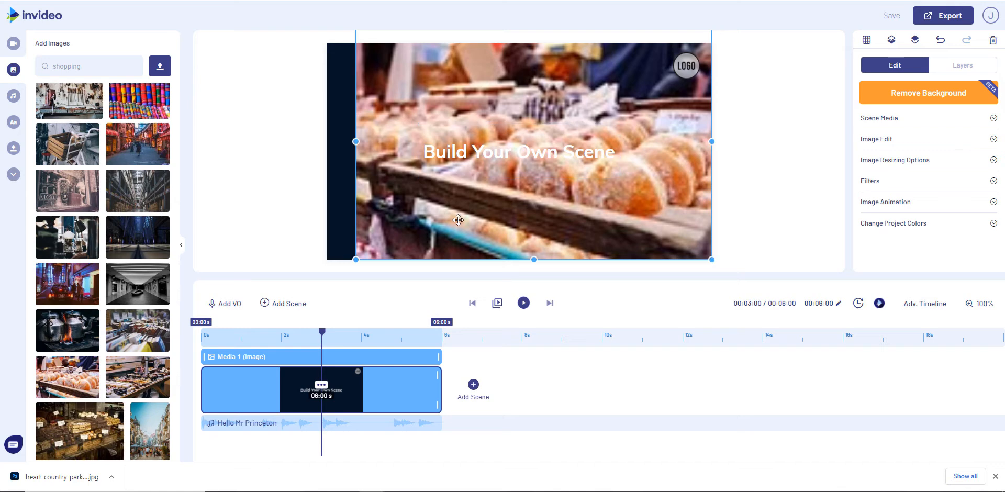
drag(356, 259, 318, 275)
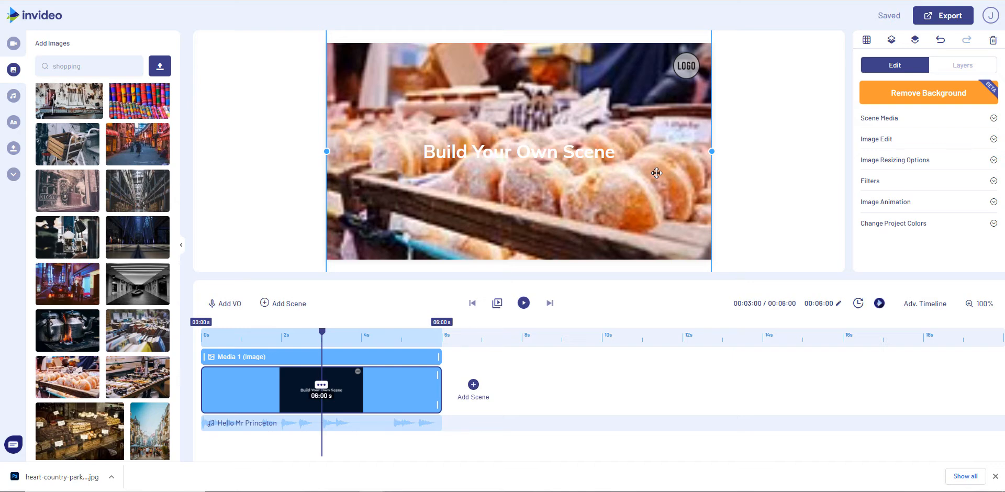
key(Delete)
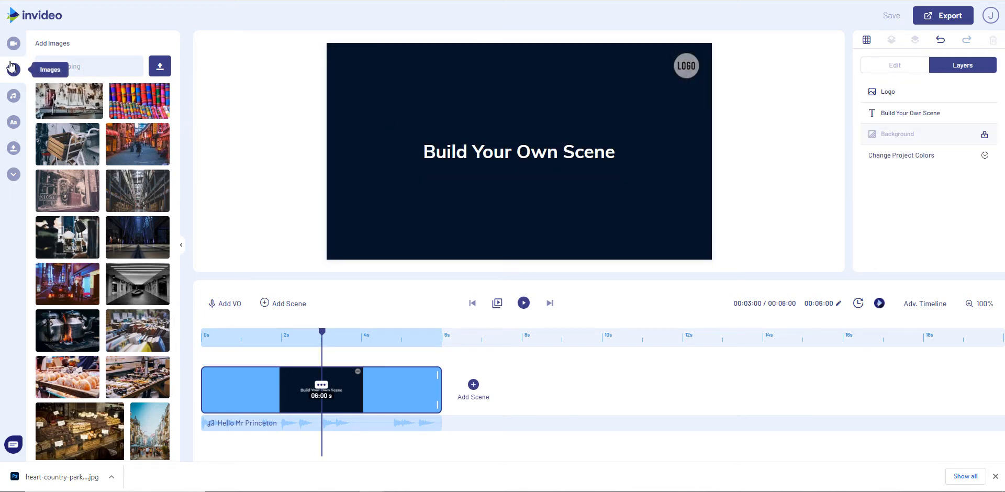
- Look through the genre and mood categories of the music library
click(16, 98)
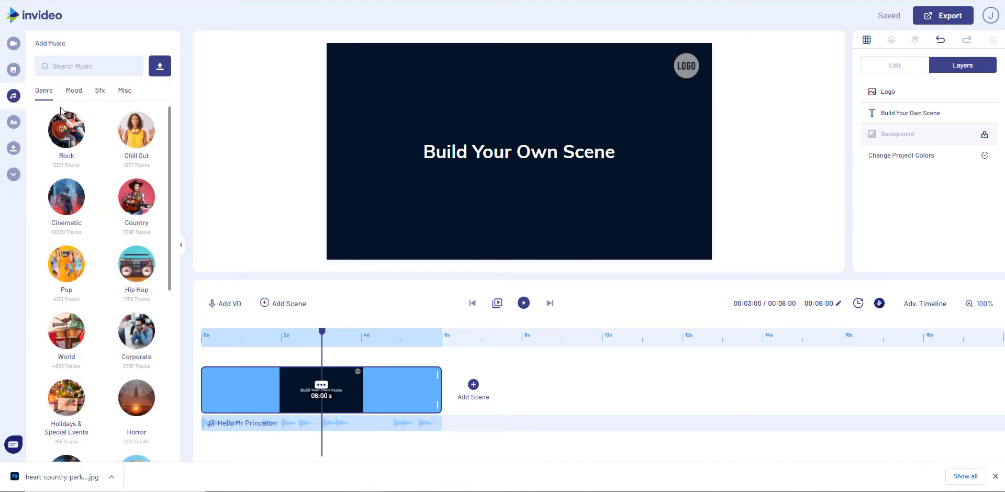
scroll(83, 219, down, 6)
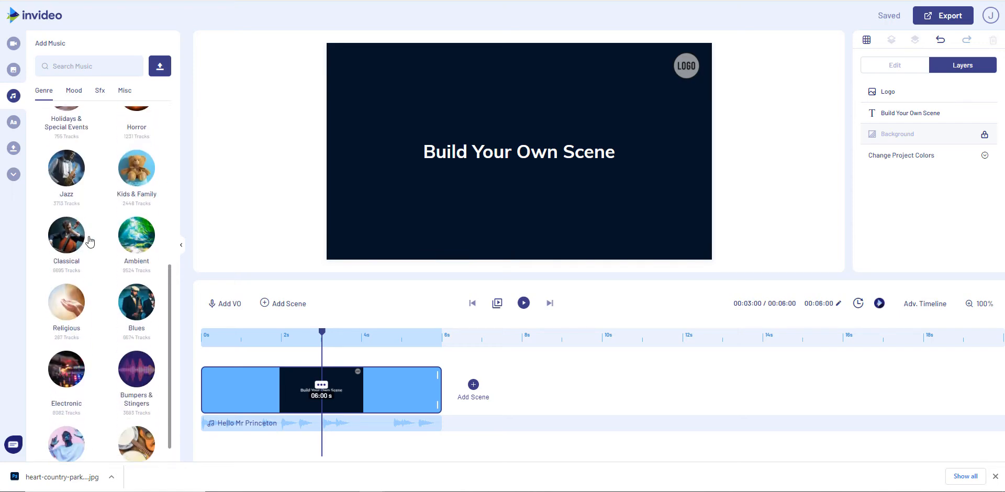
scroll(90, 241, up, 6)
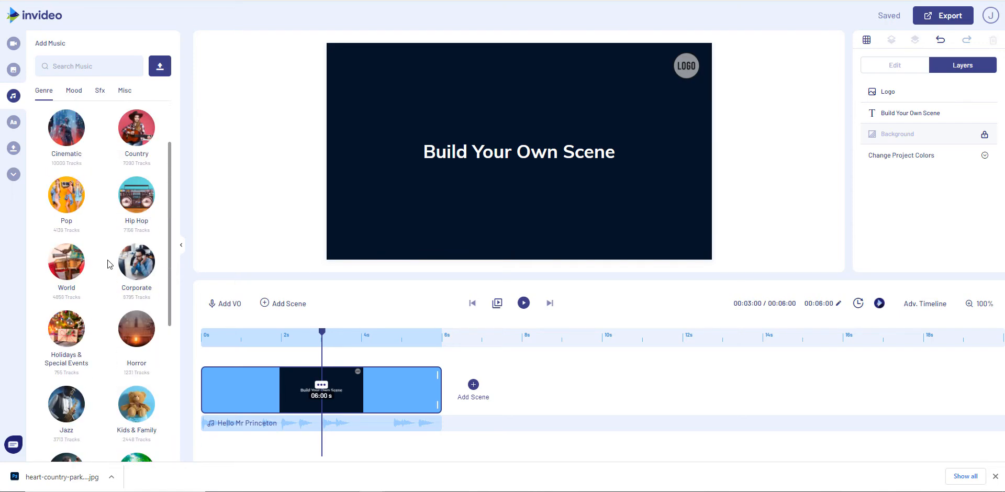
click(75, 91)
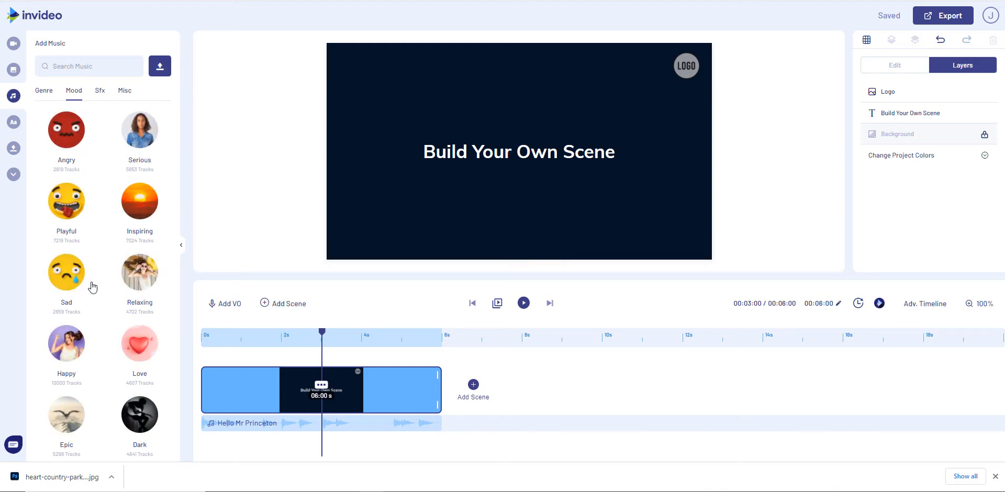
- Preview dog sound effects, including Small Suburb Dog Barks, Fast Dog Breathing, Dog Crying In Pain and Distant Dog Barks
click(98, 92)
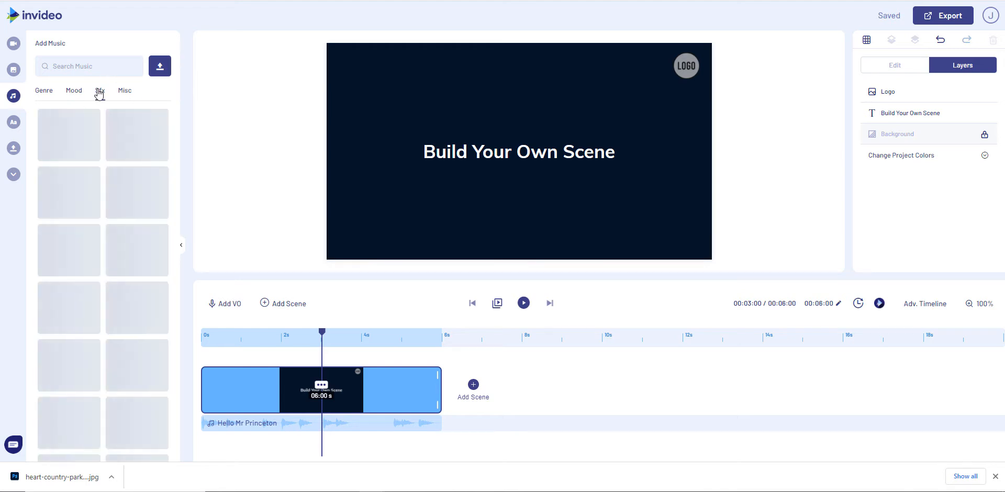
scroll(99, 152, down, 10)
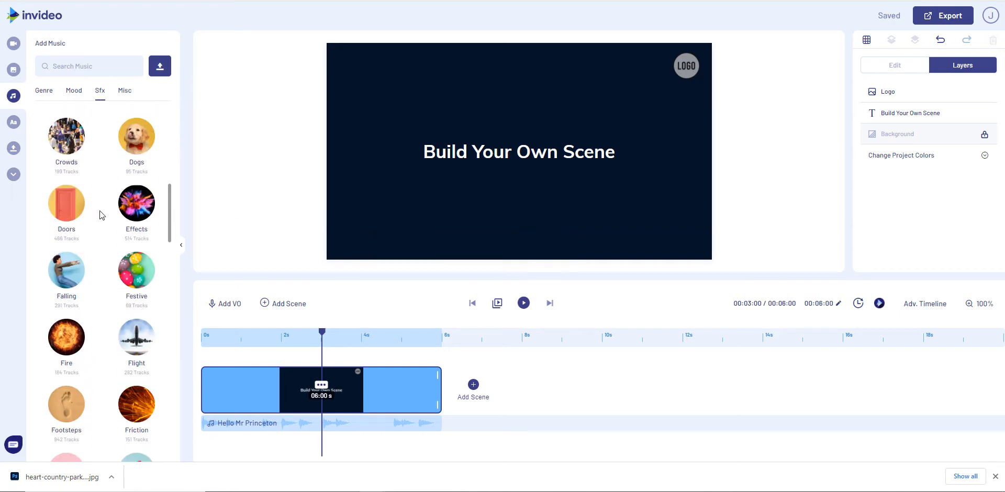
click(135, 147)
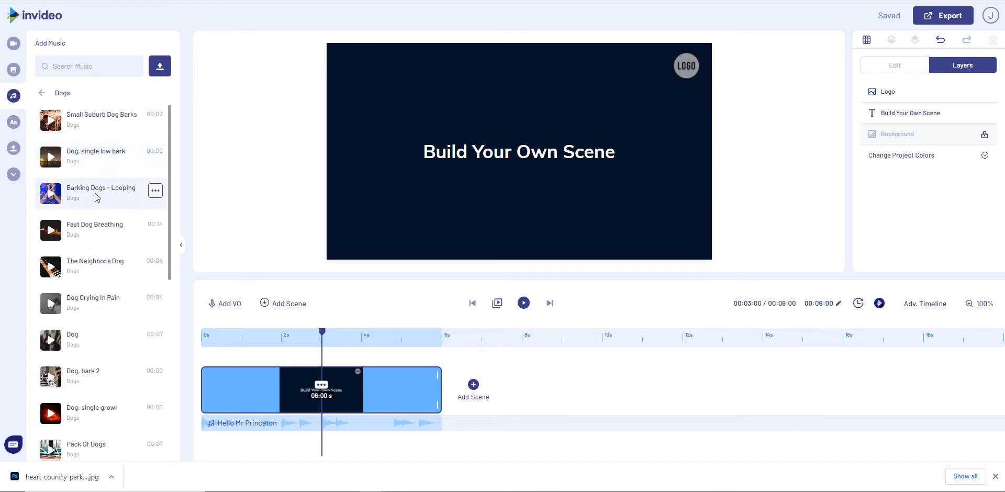
click(52, 124)
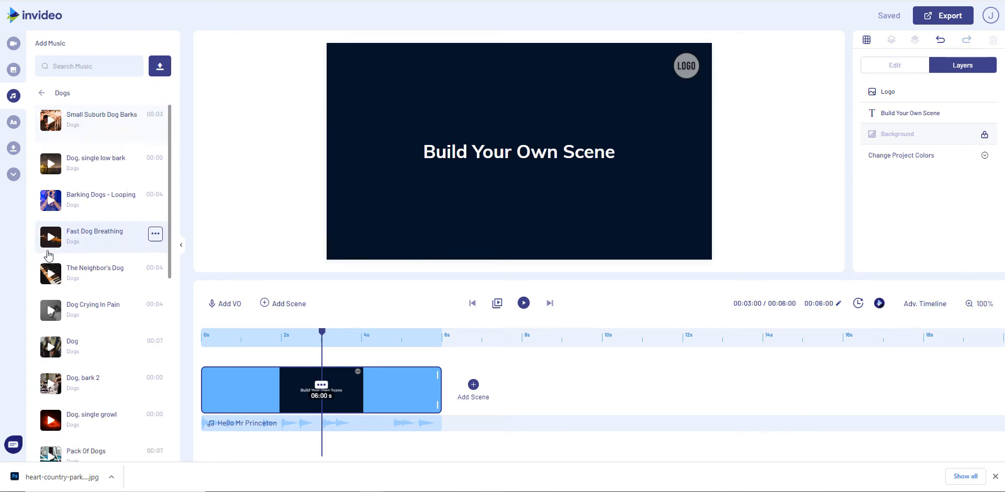
click(53, 235)
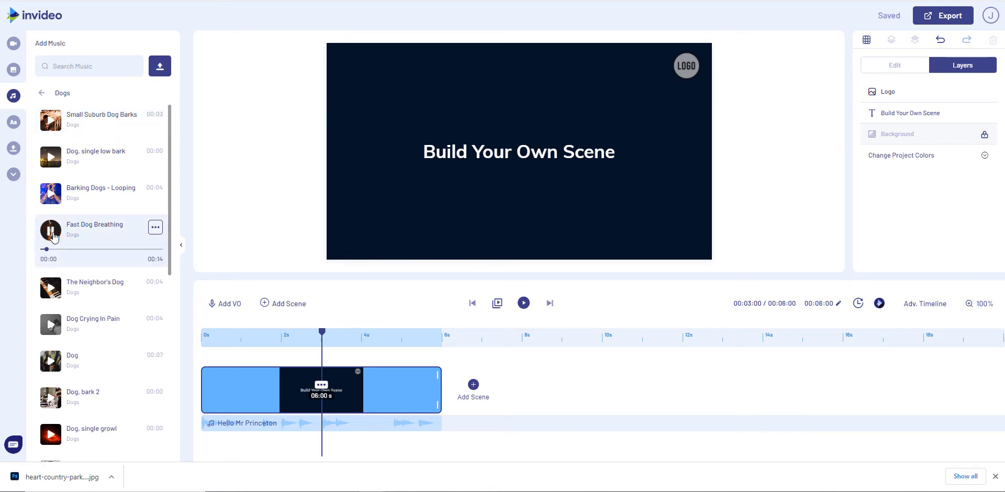
click(53, 235)
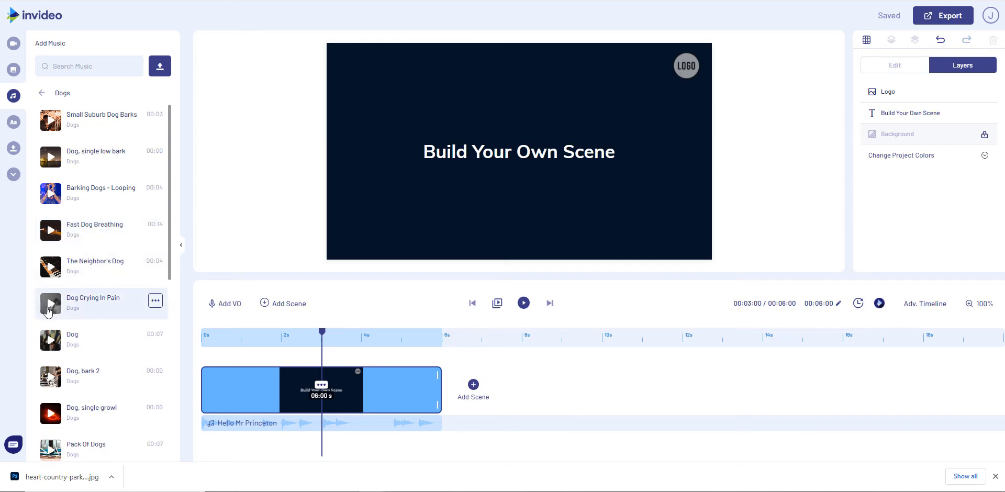
click(48, 309)
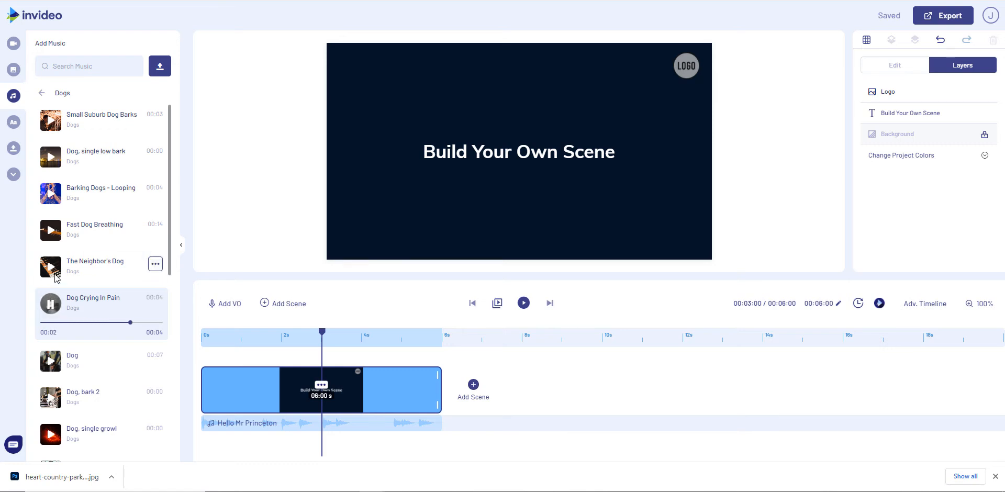
scroll(65, 353, down, 3)
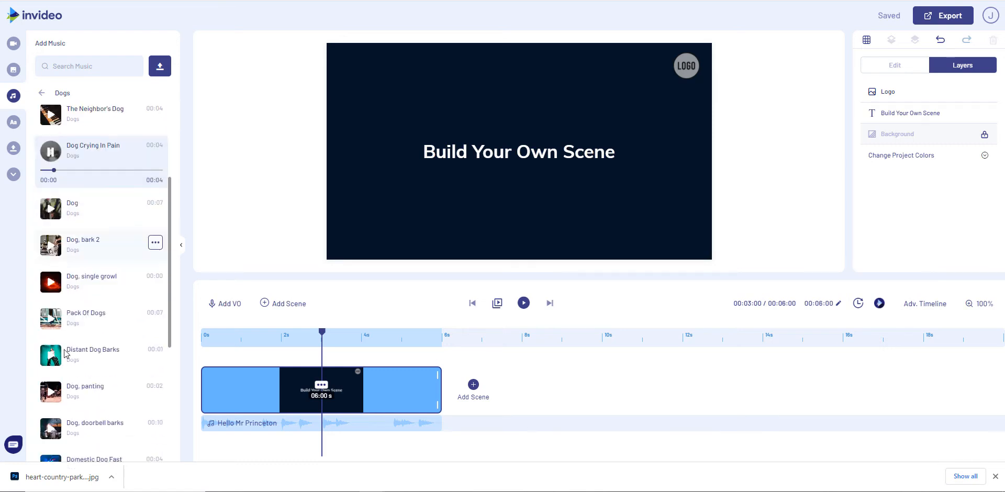
click(52, 350)
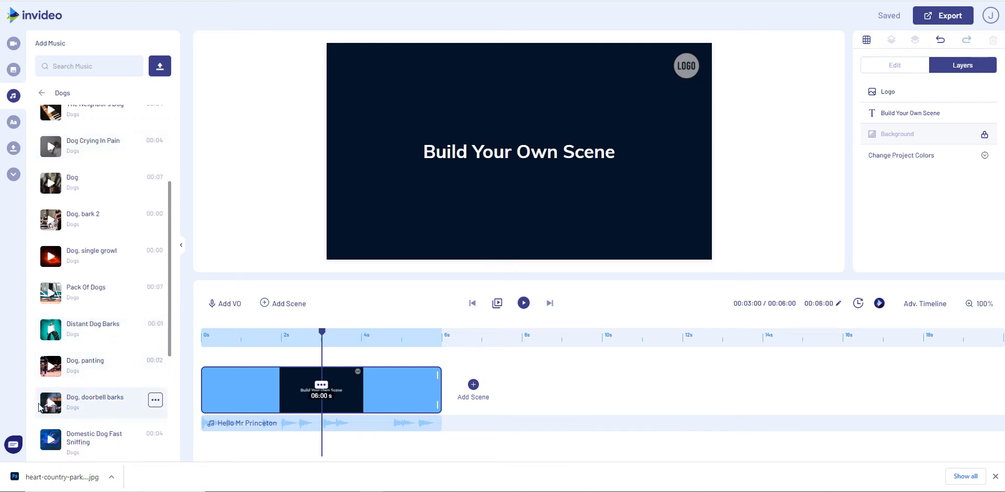
click(41, 94)
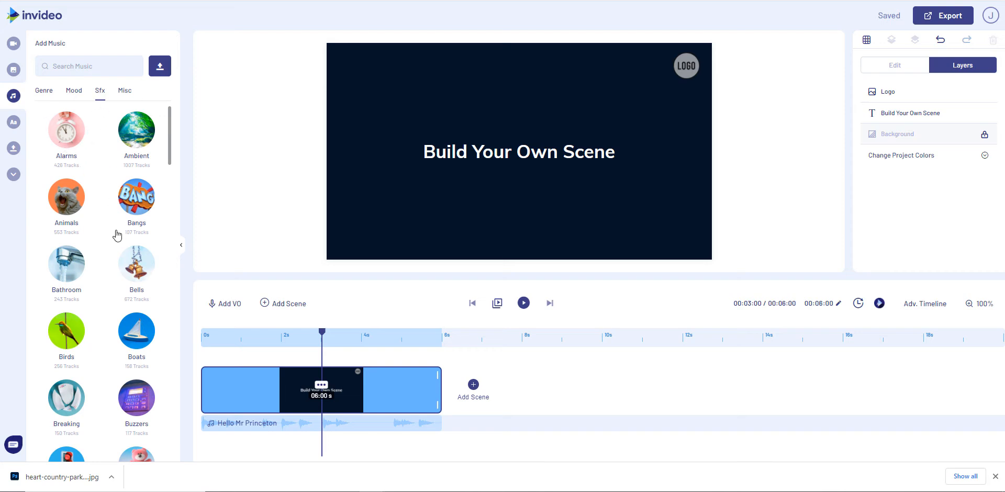
- Preview the bell sound effects Ice Bells Ascending Major, Chimes High To Low - Fast and Church bell, multiple
scroll(105, 267, down, 3)
click(146, 165)
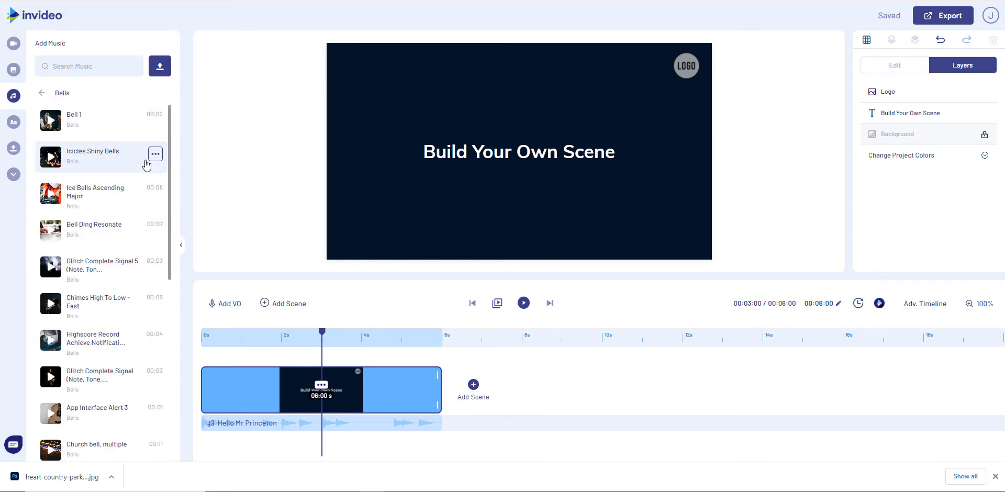
click(54, 199)
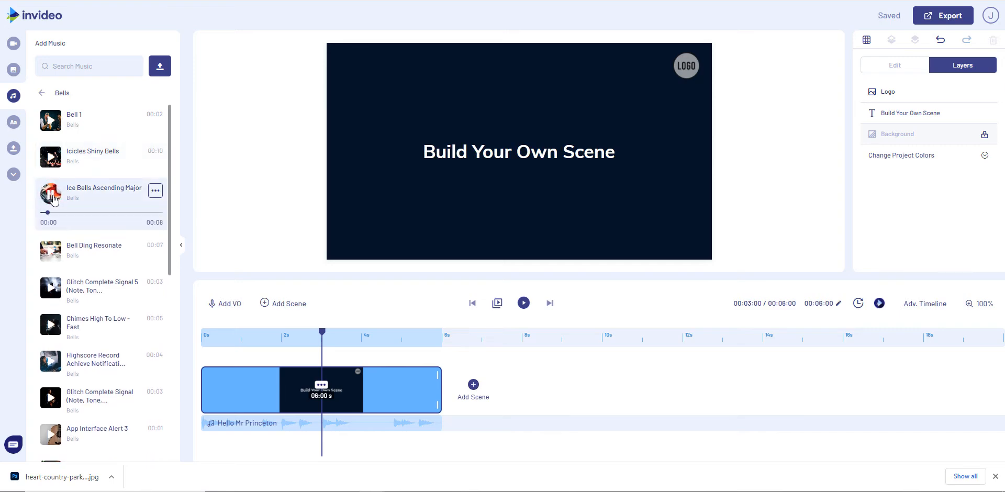
click(54, 199)
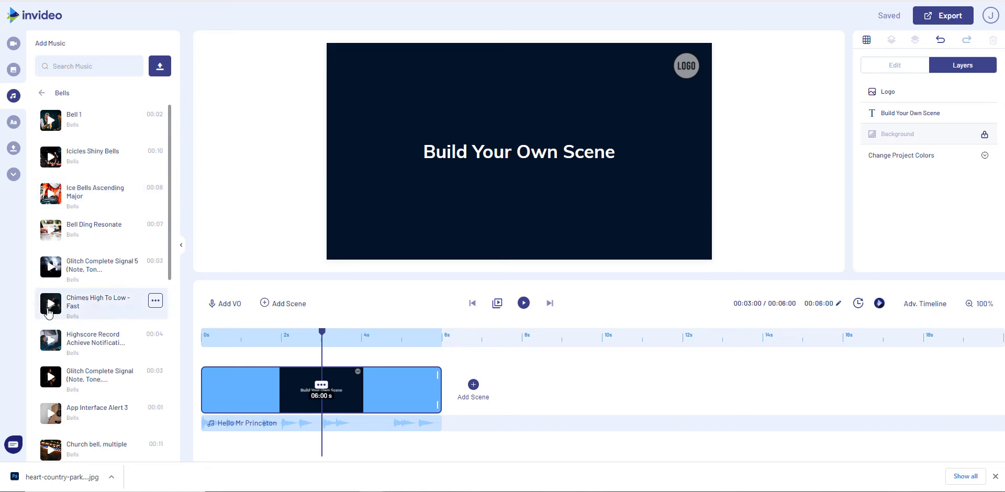
click(50, 306)
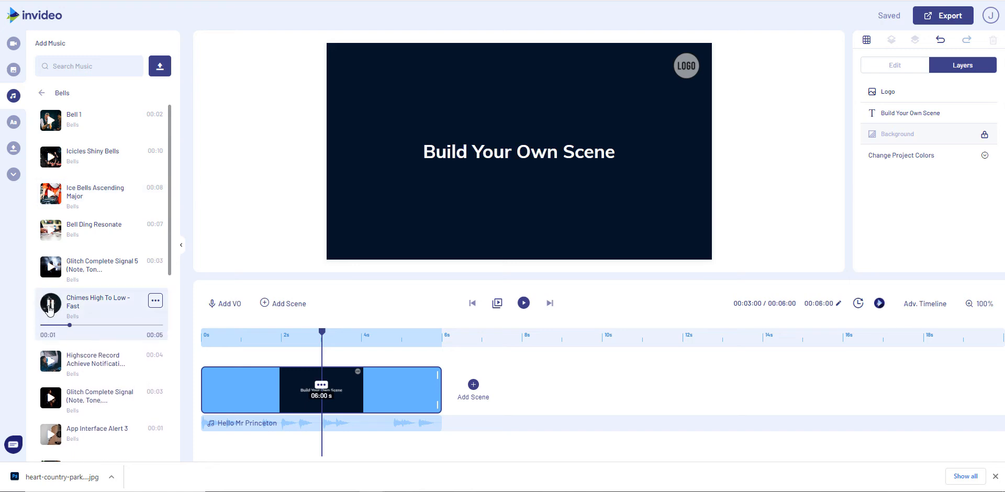
click(50, 308)
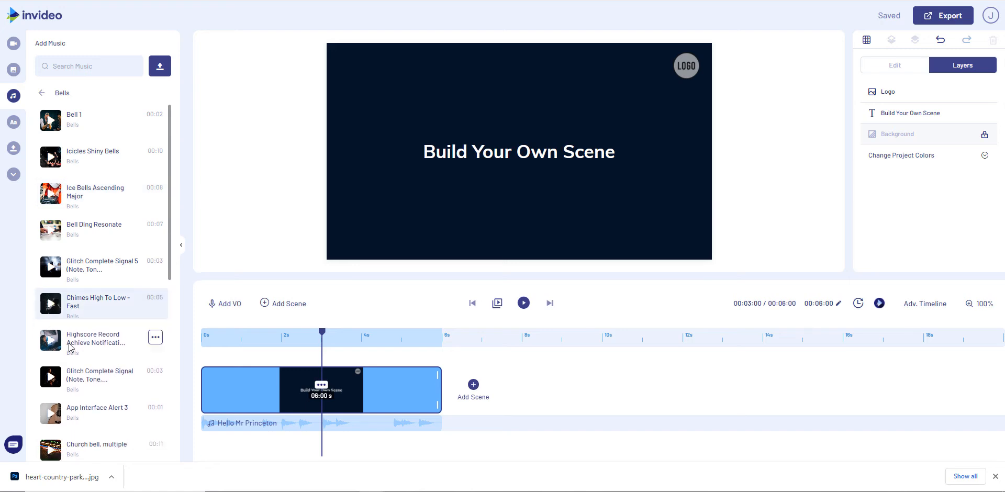
scroll(50, 304, down, 3)
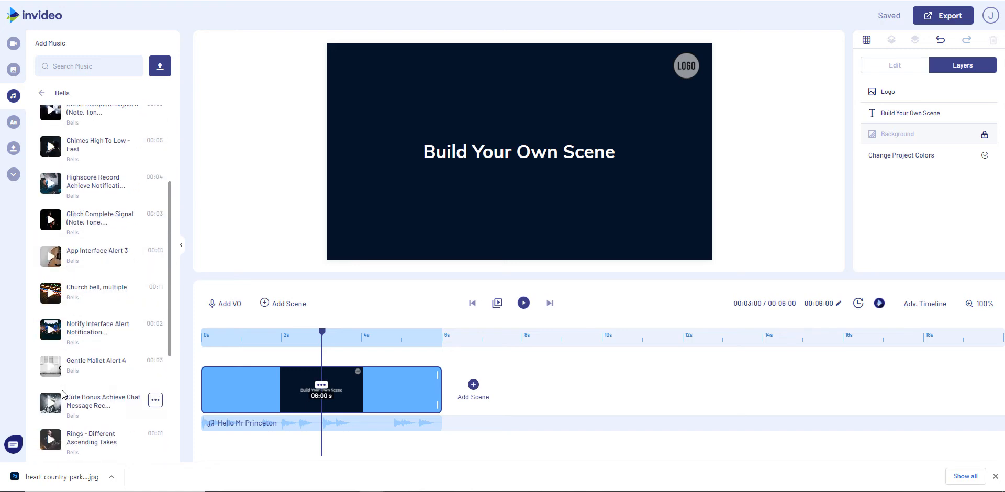
click(49, 295)
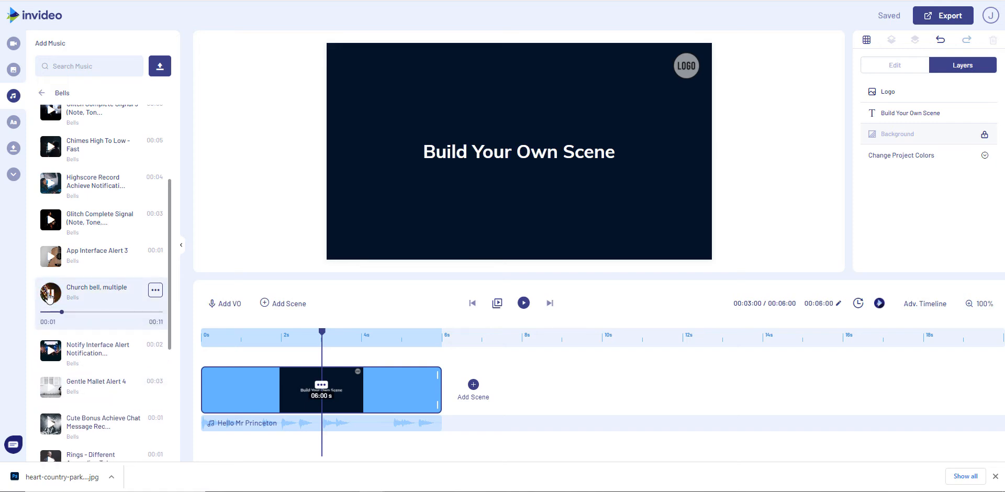
click(49, 295)
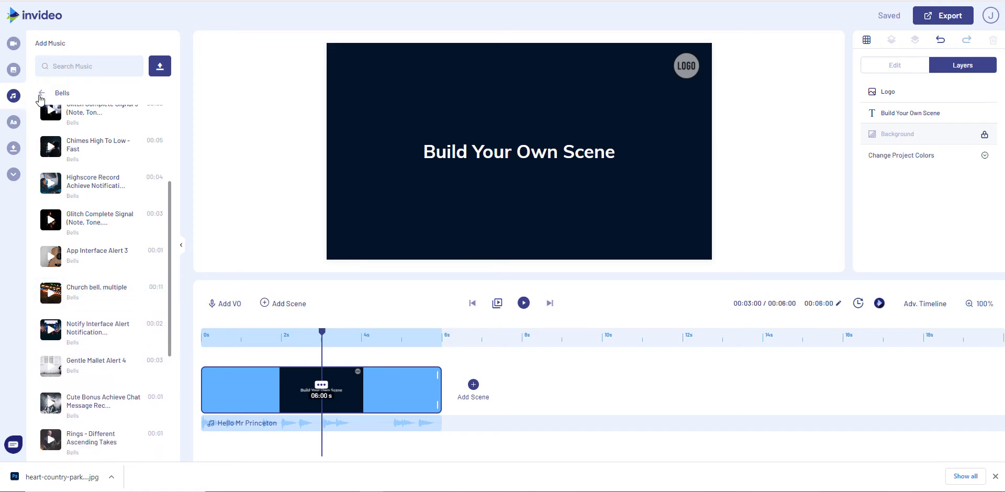
click(42, 94)
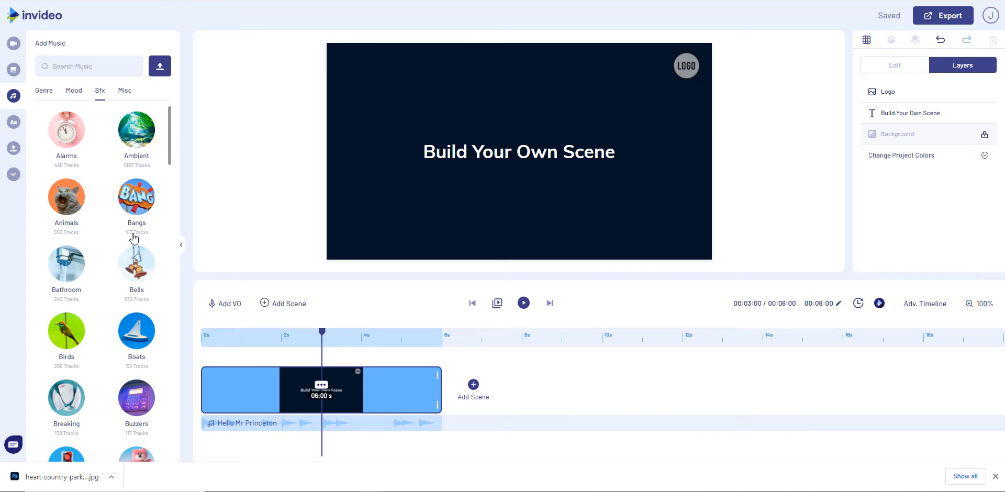
- Preview explosions from the Bangs sound effects, from Deep Low Explosion through Shaky Hit Explosions
click(139, 198)
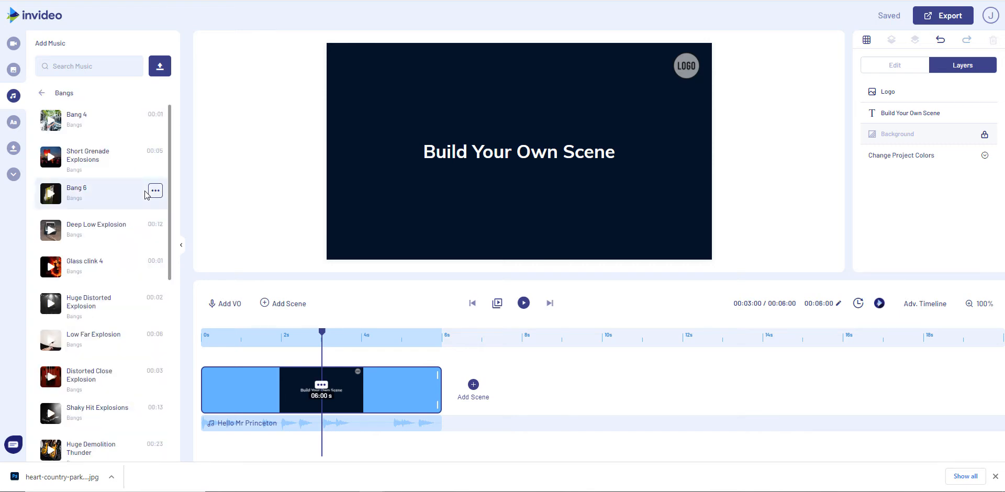
click(54, 237)
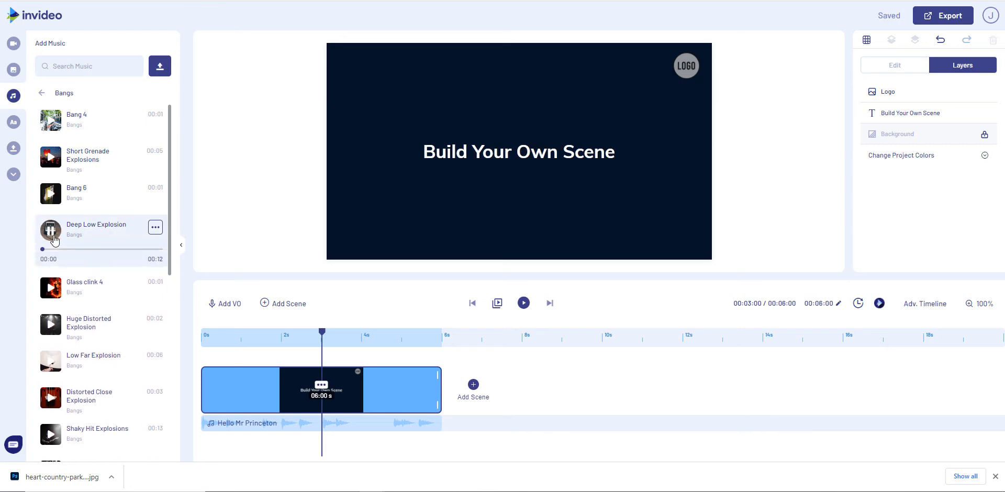
click(47, 325)
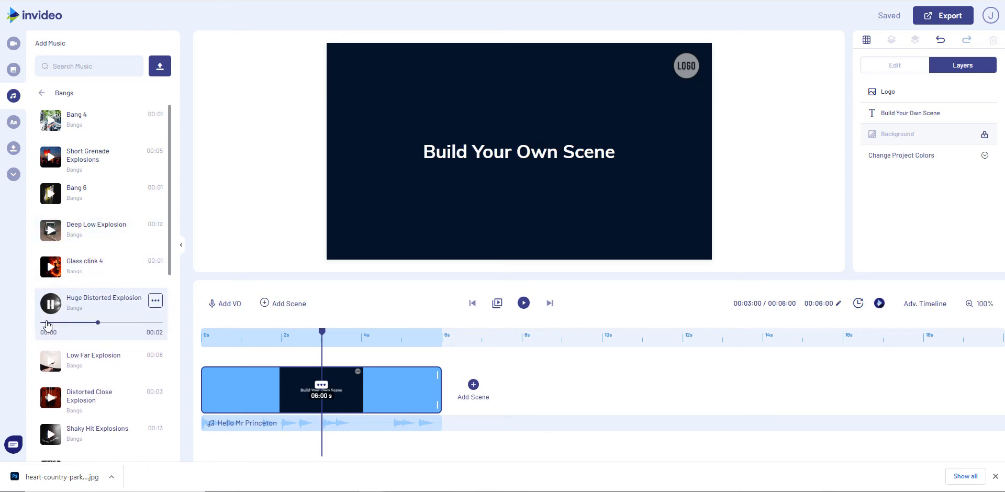
click(45, 360)
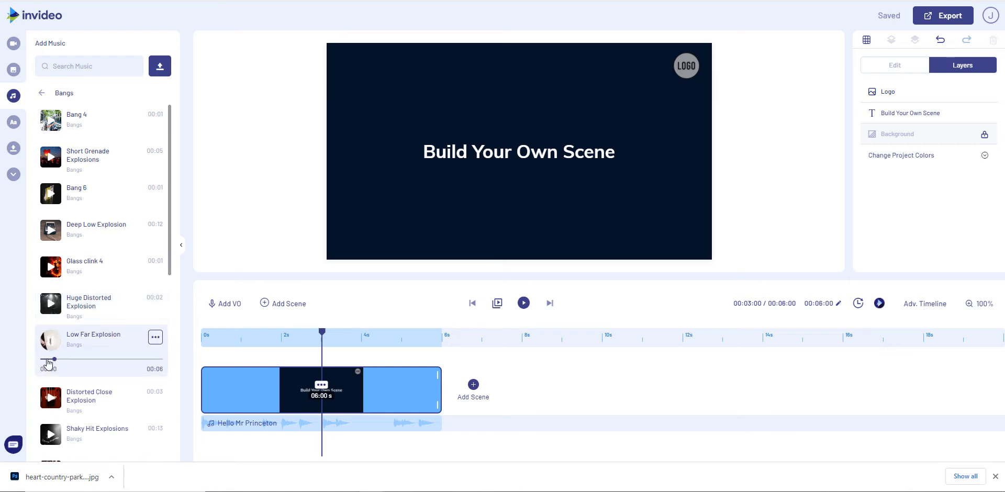
click(50, 393)
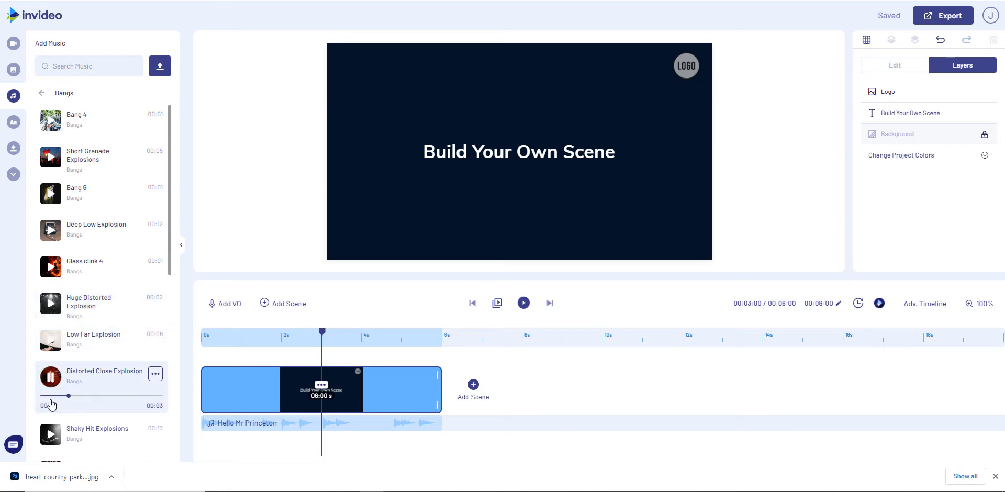
click(47, 434)
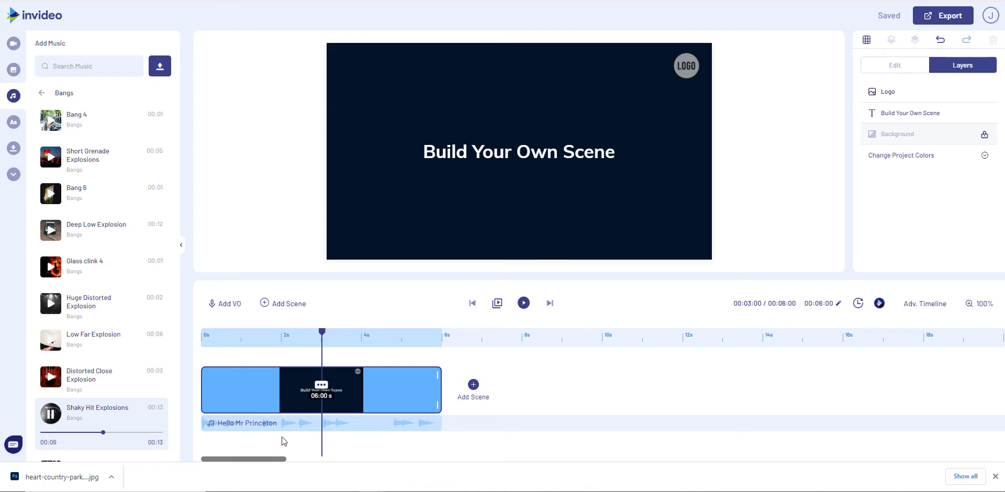
click(42, 93)
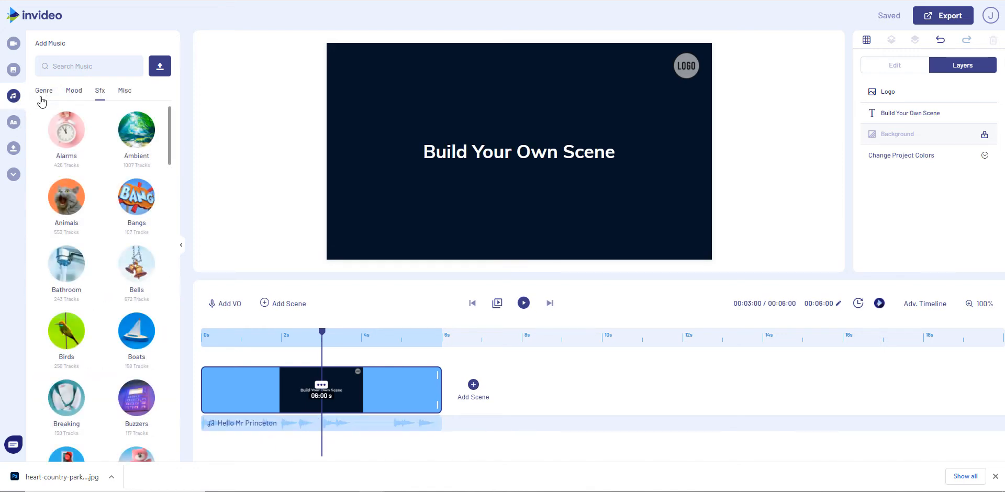
- Preview the track Cut It from the miscellaneous music and stop it
click(121, 91)
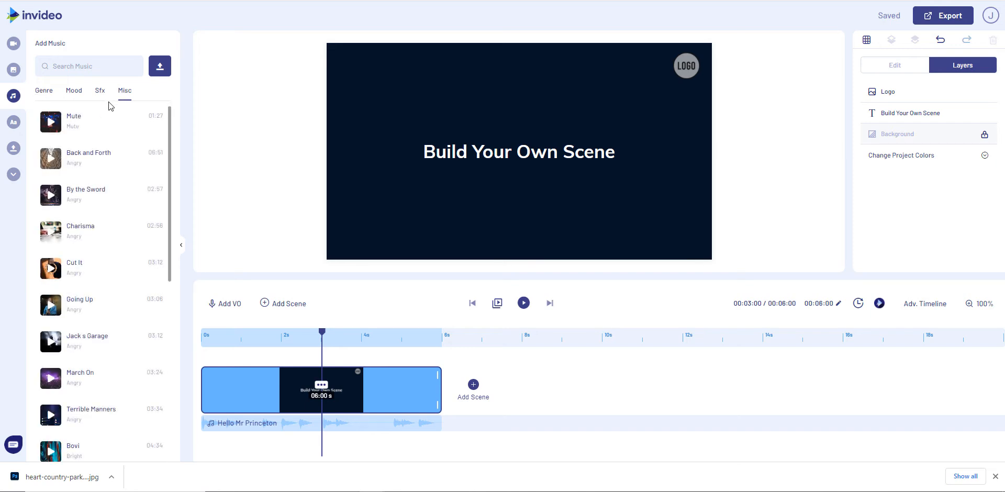
click(50, 269)
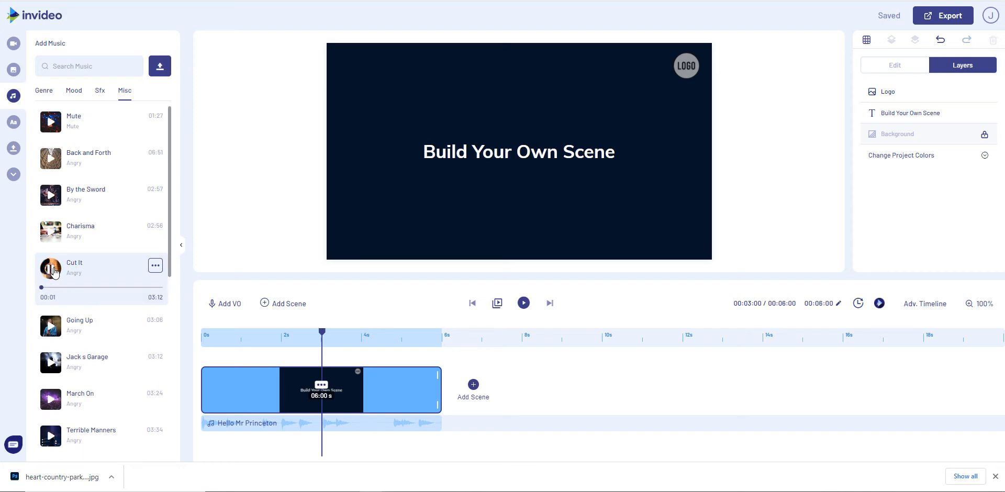
click(52, 269)
- Preview the track Clear Sky from the Corporate music genre and stop it
click(43, 93)
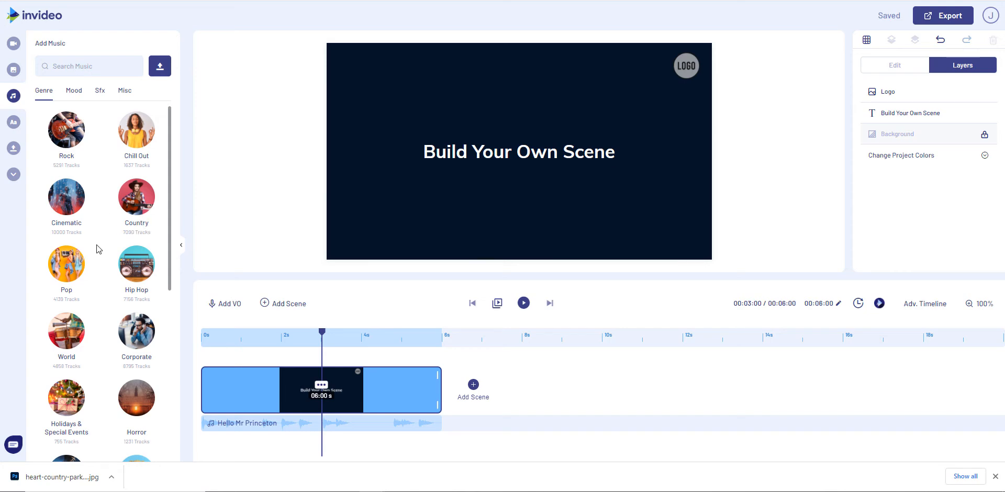
scroll(104, 314, down, 1)
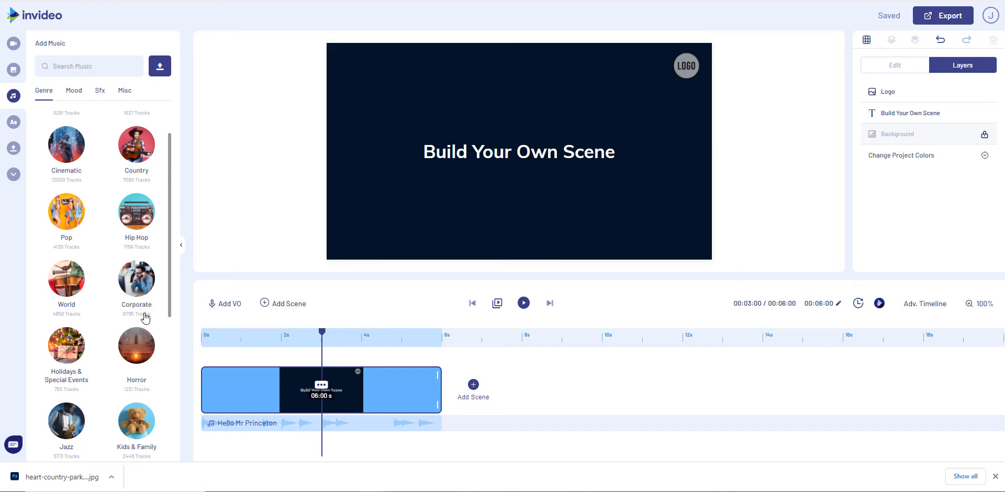
click(140, 282)
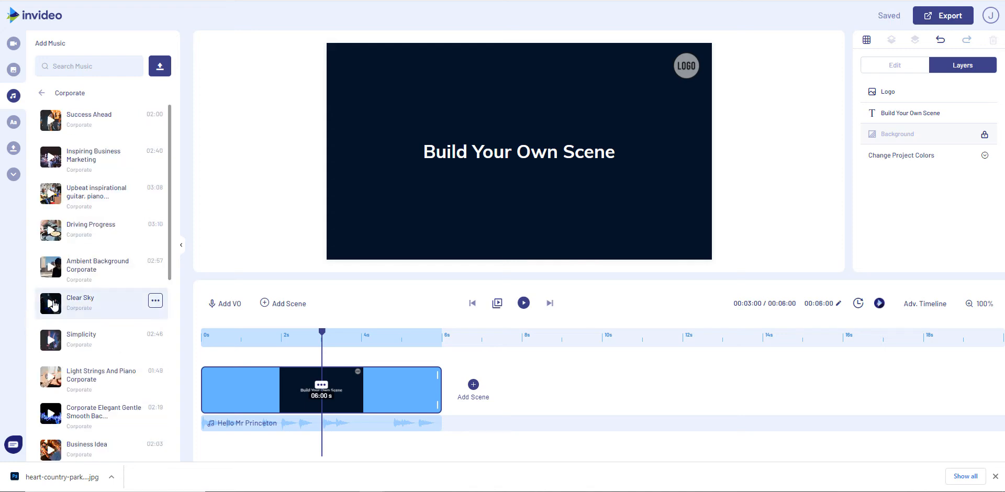
click(51, 303)
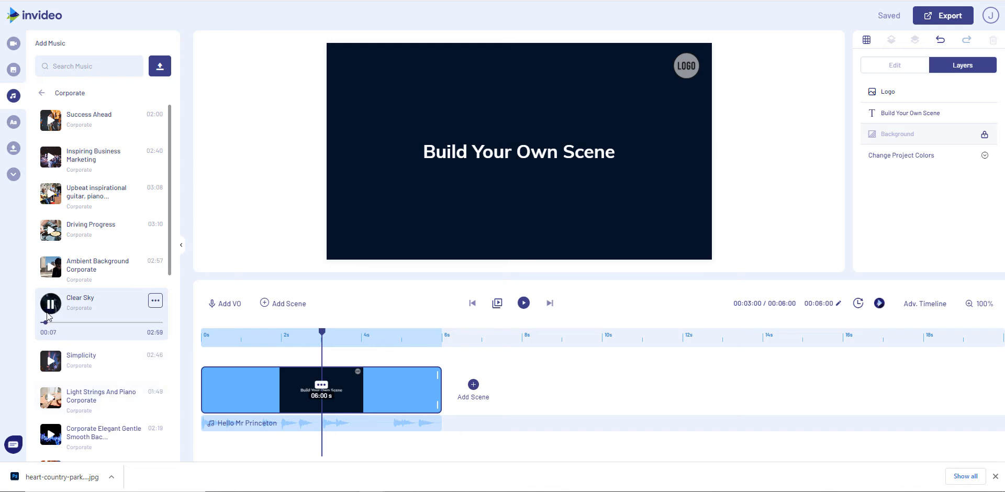
click(51, 304)
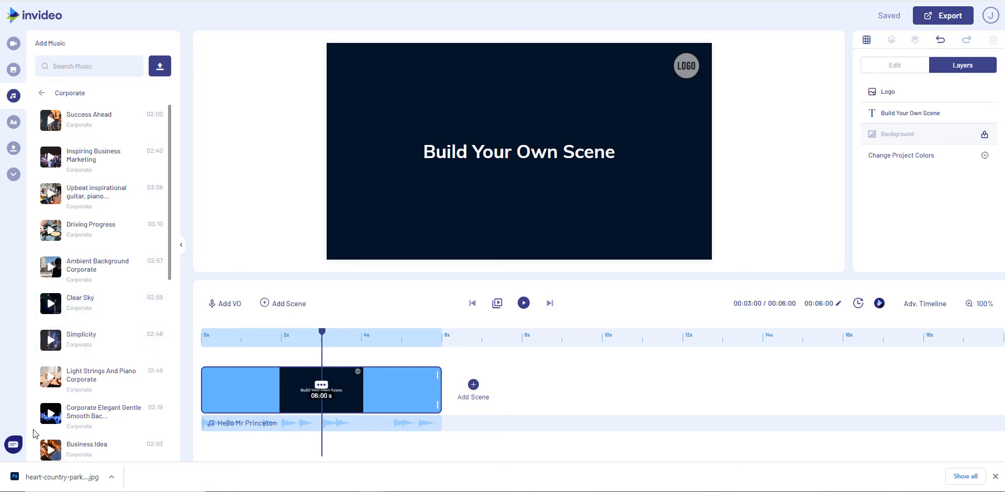
- Preview the Corporate track Business Idea and stop playback
scroll(57, 435, down, 1)
scroll(56, 440, down, 2)
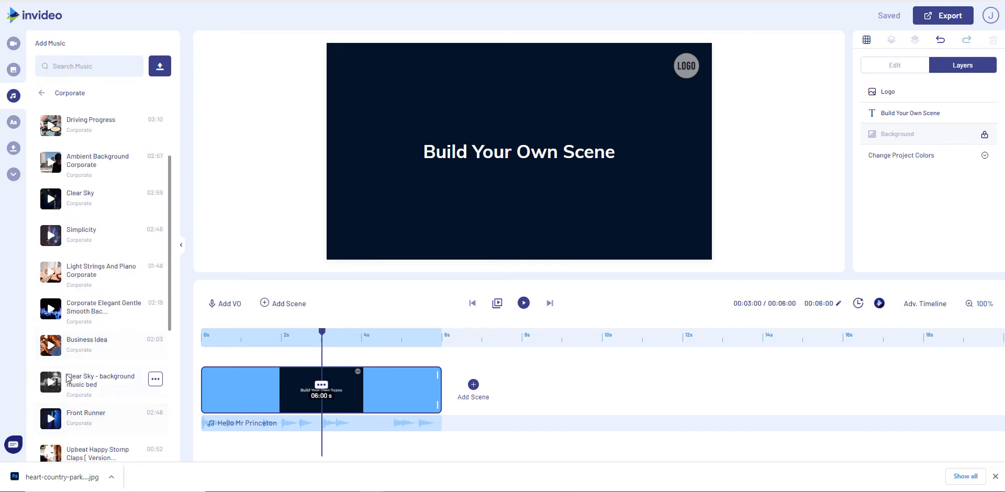
click(54, 348)
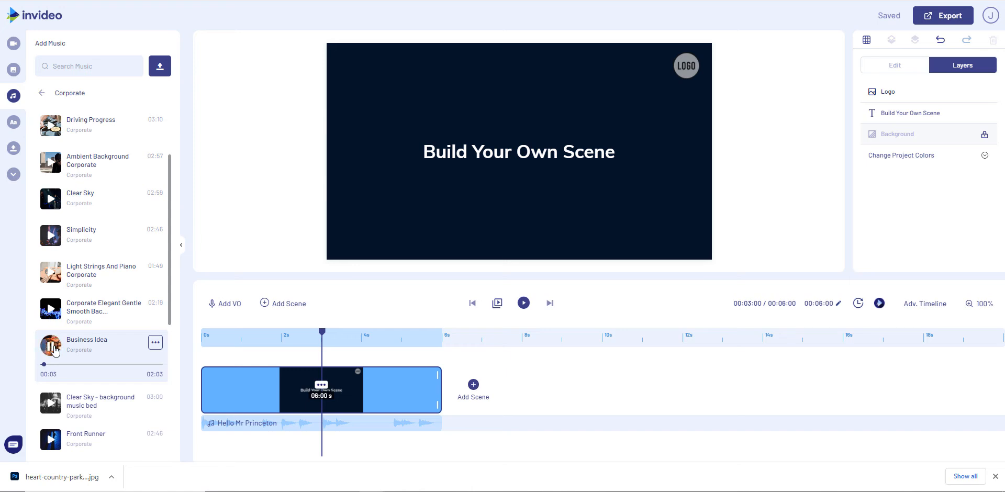
click(54, 348)
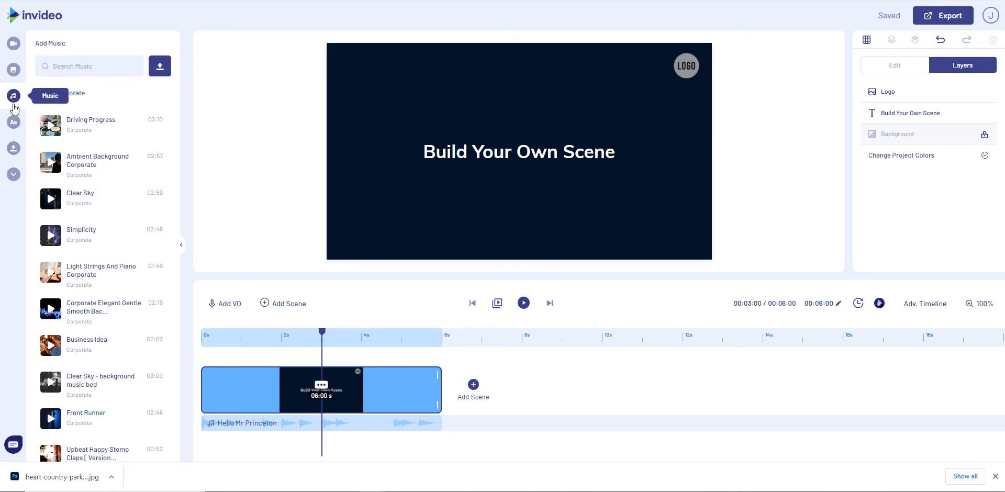
- Look through the text library's heading styles and templates, including name titles, badges, locations, quotes and social media handles
click(14, 123)
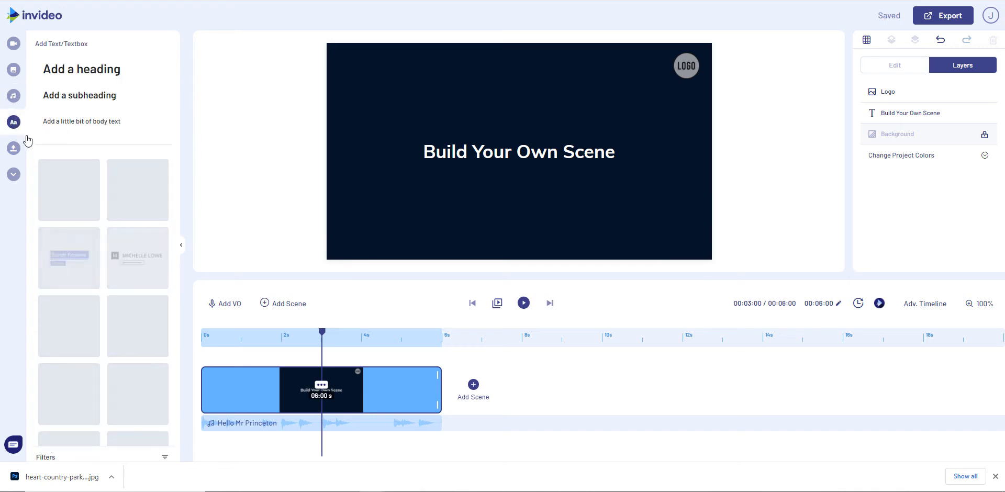
scroll(100, 246, down, 9)
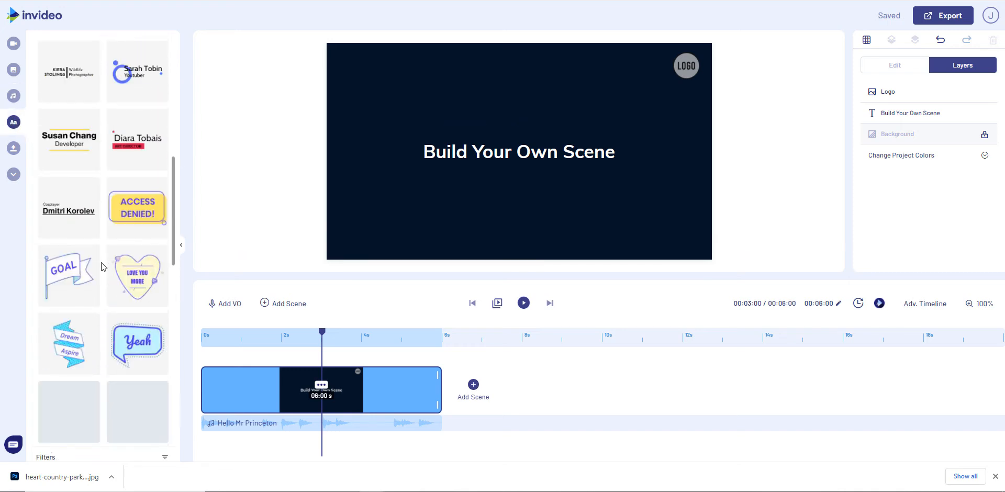
scroll(102, 263, down, 6)
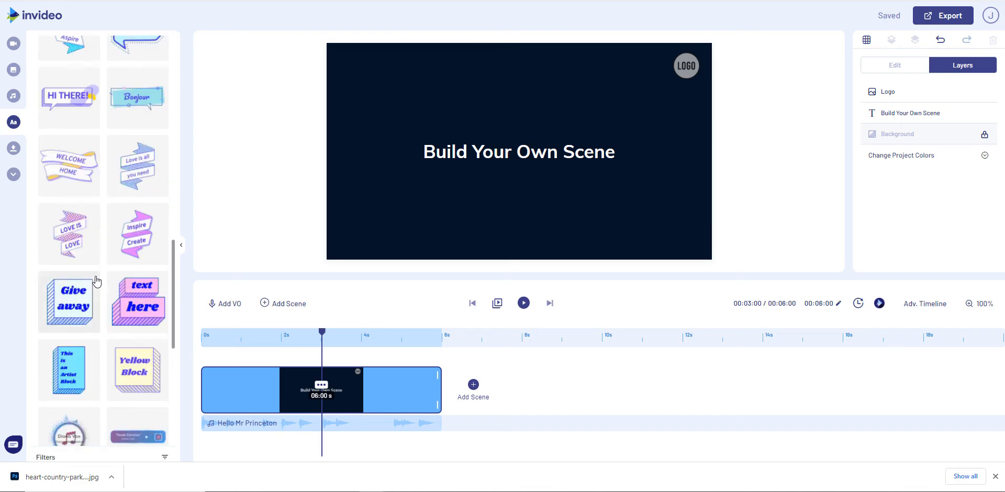
scroll(99, 262, up, 15)
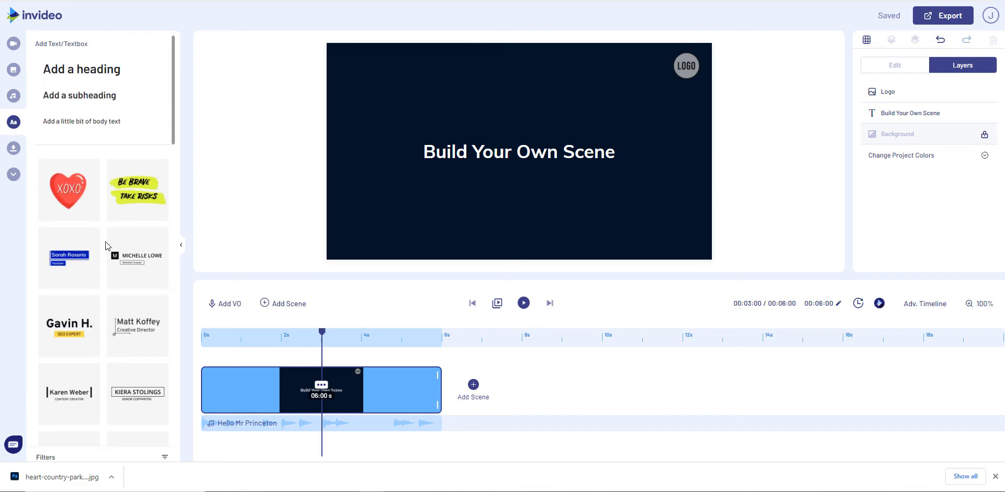
scroll(105, 258, down, 6)
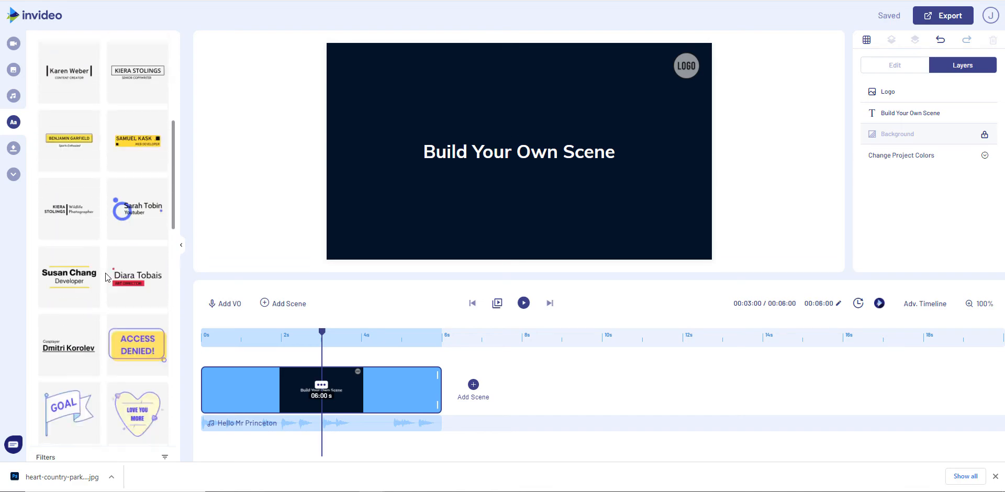
scroll(105, 272, down, 14)
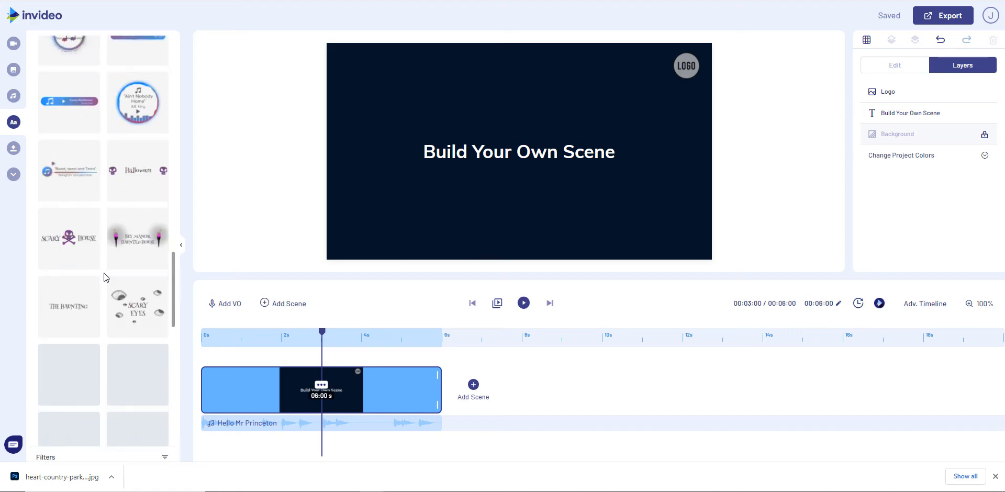
scroll(103, 272, down, 8)
scroll(103, 278, down, 15)
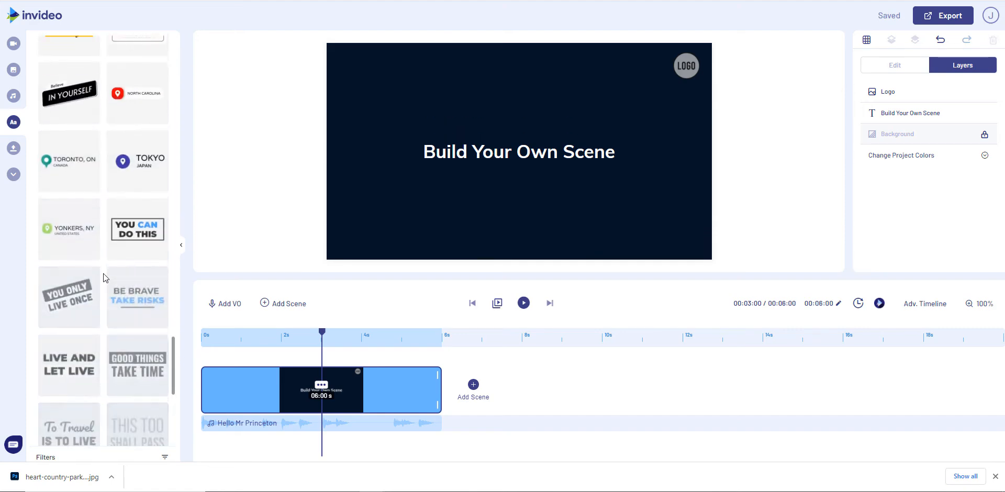
scroll(102, 274, down, 10)
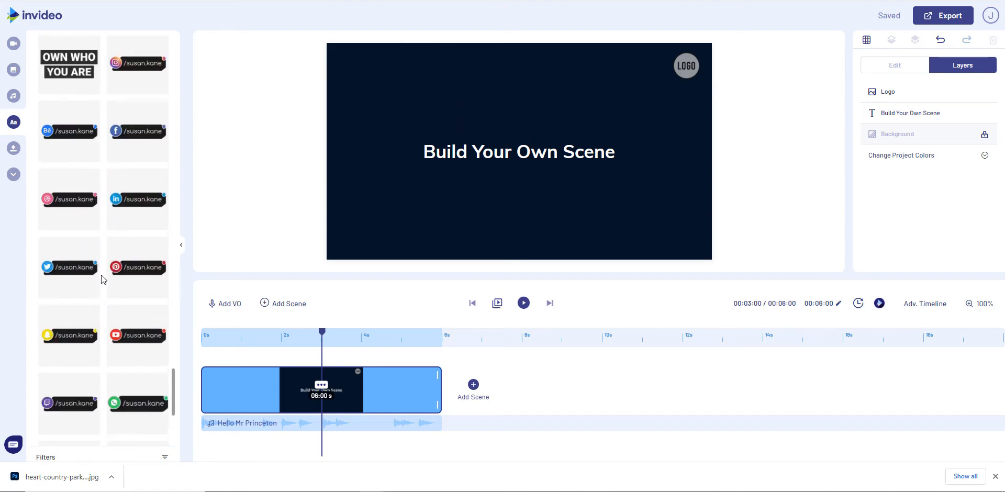
scroll(101, 275, down, 1)
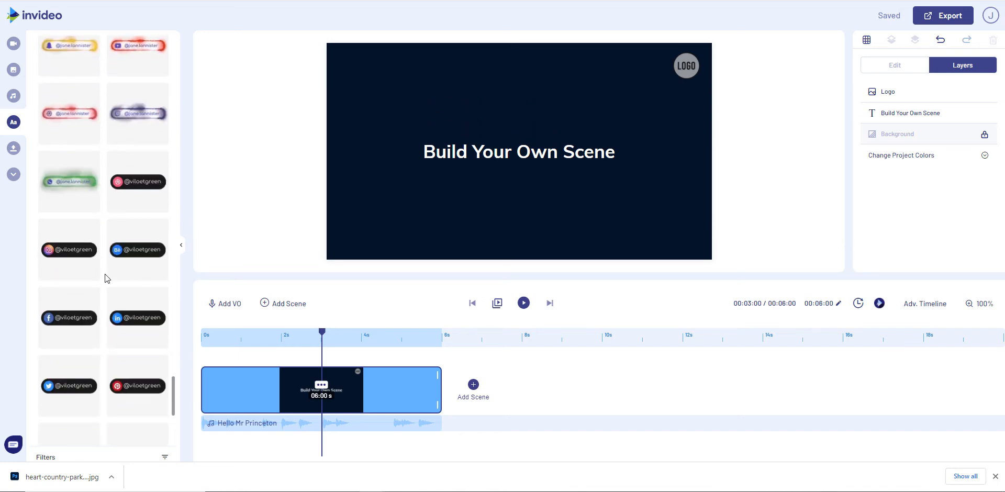
scroll(104, 274, up, 6)
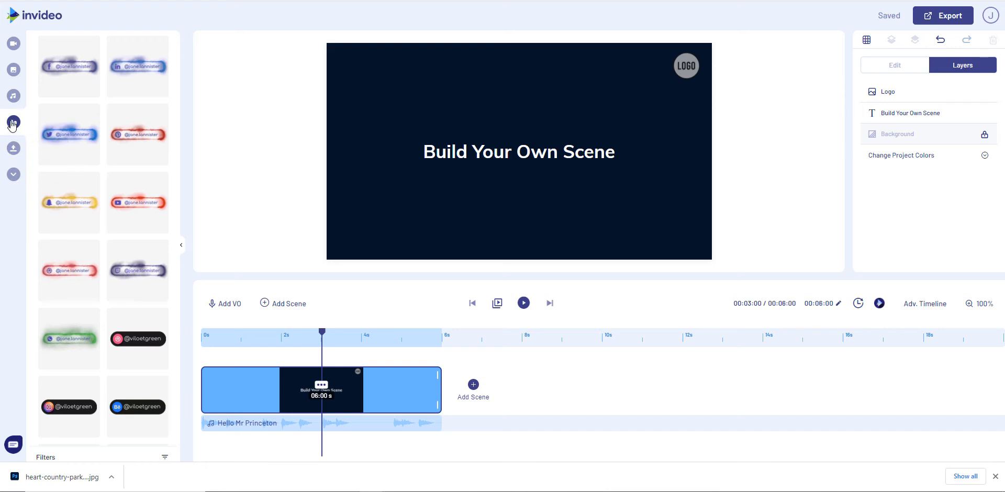
- Look through the uploaded media, from the cooler box images and audio clips to the fruit and vegetable photos
click(12, 149)
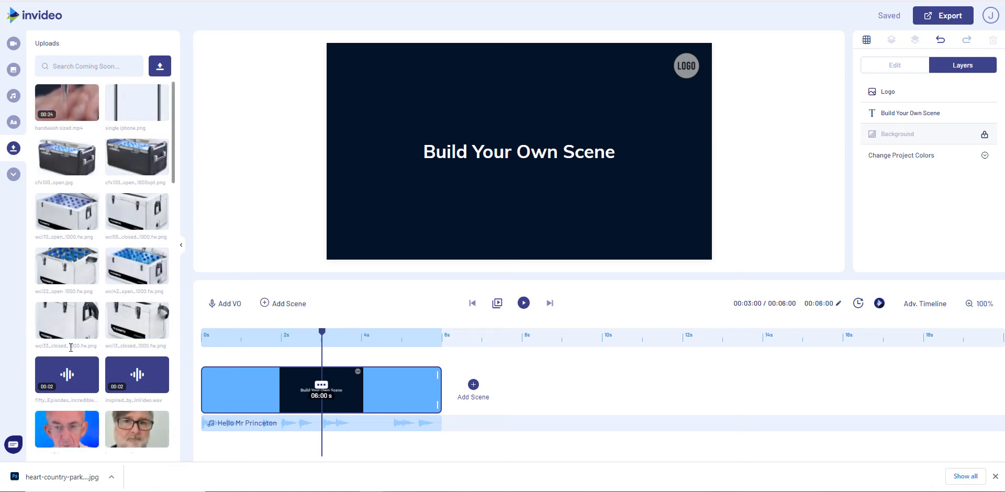
scroll(70, 347, down, 8)
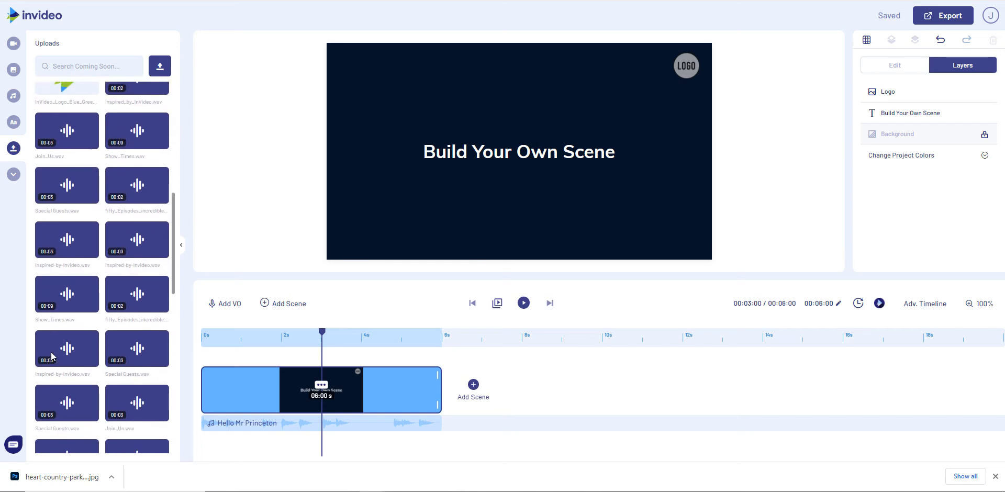
scroll(52, 356, down, 5)
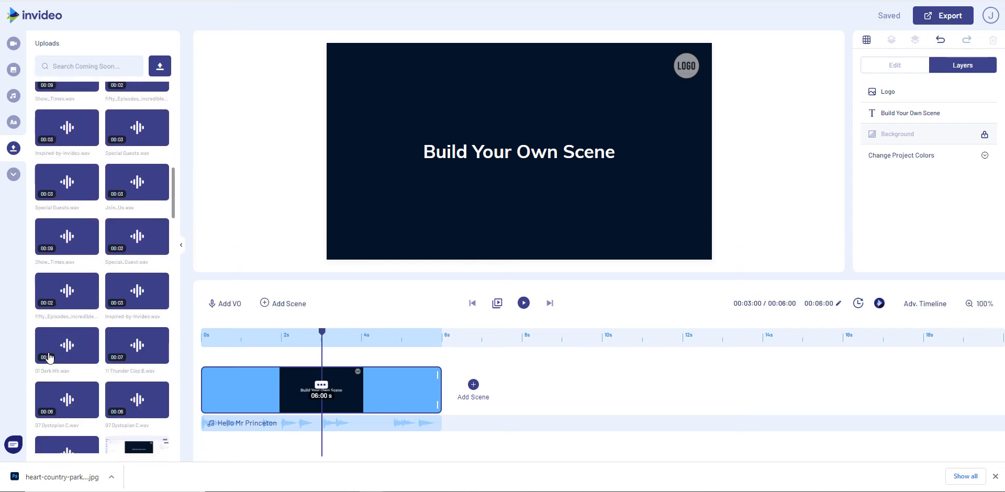
scroll(48, 357, up, 4)
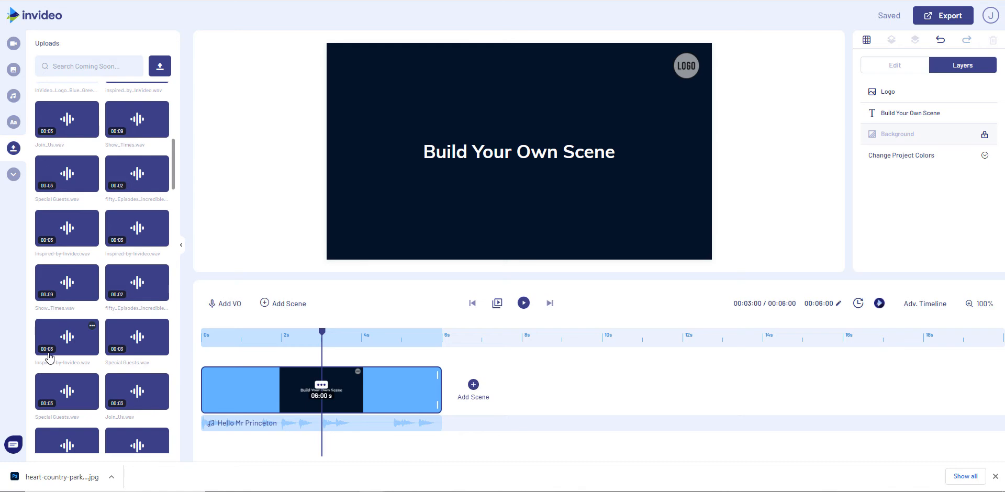
scroll(49, 366, down, 6)
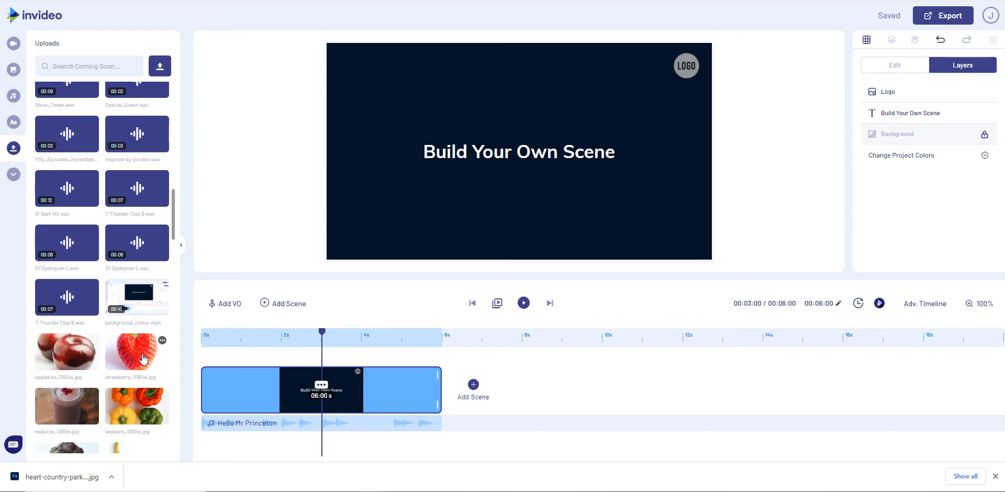
scroll(72, 393, down, 4)
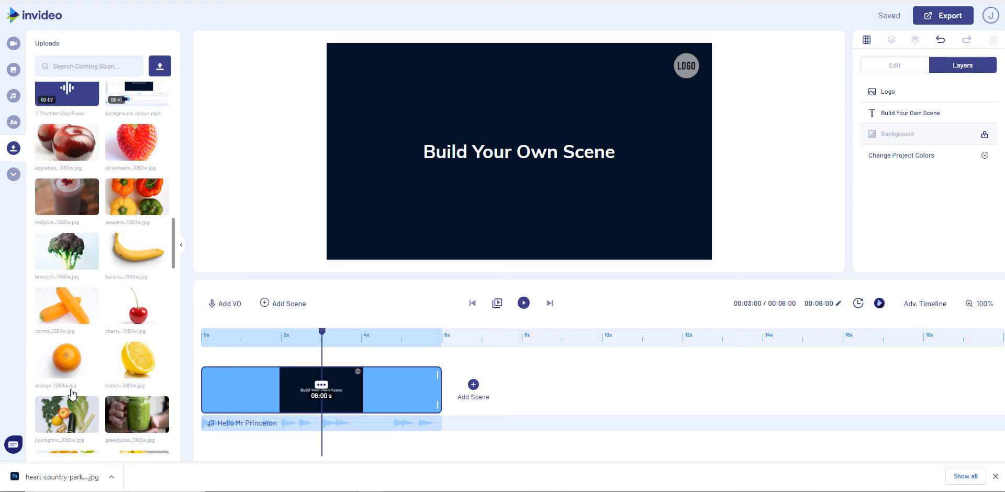
- Add the uploaded phone frame image single-iphone.png to the scene as a new layer
scroll(73, 393, up, 10)
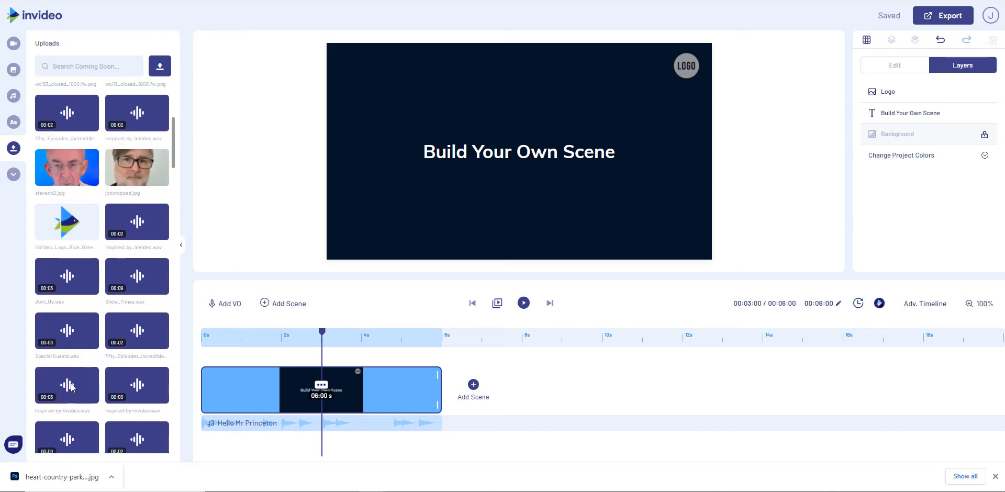
scroll(71, 387, down, 1)
mouse_move(90, 385)
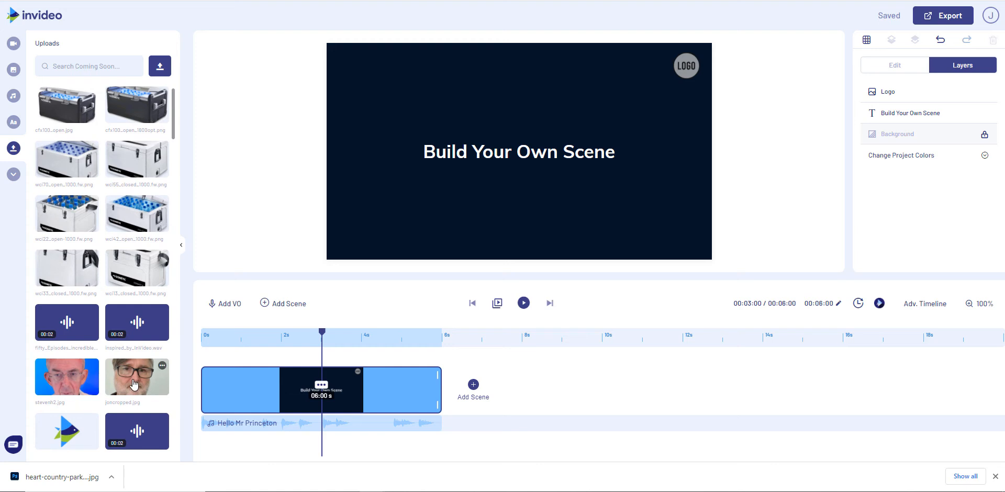
scroll(90, 385, up, 1)
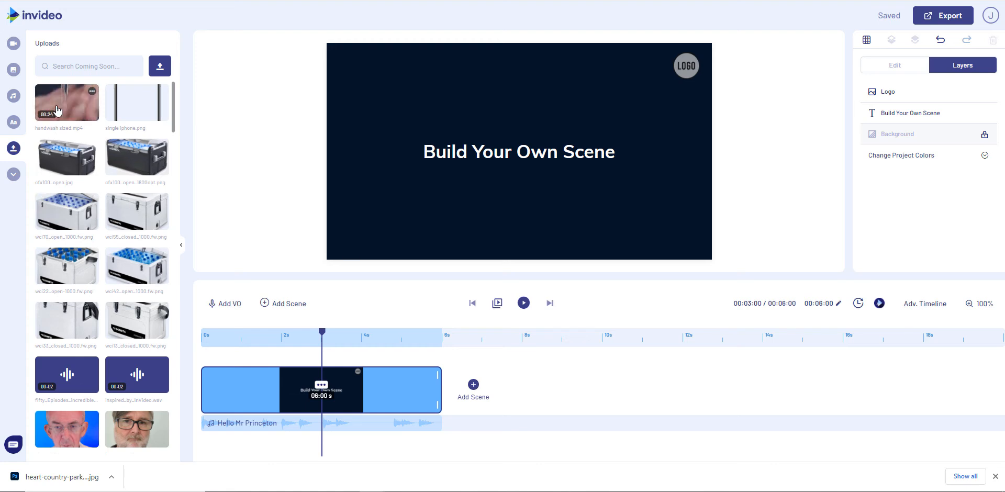
click(143, 110)
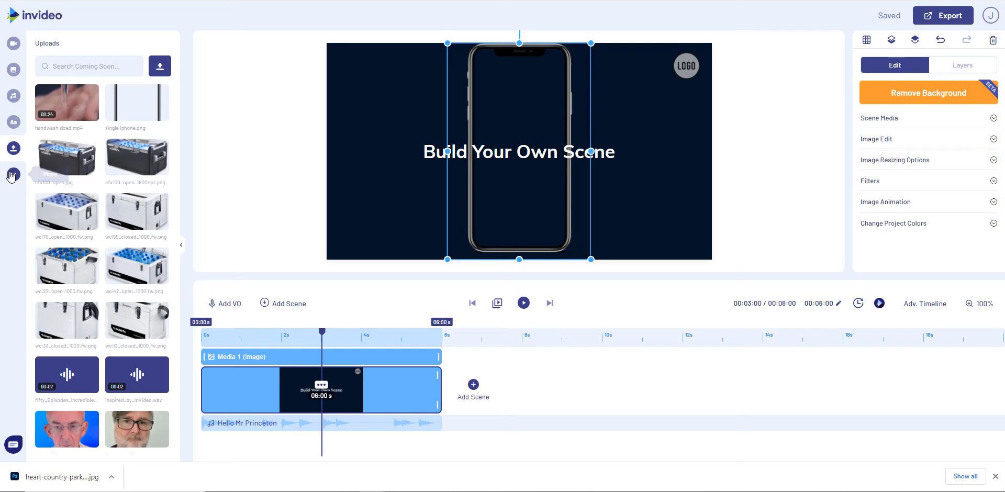
- Reveal the additional asset categories and look through the available stickers
click(12, 175)
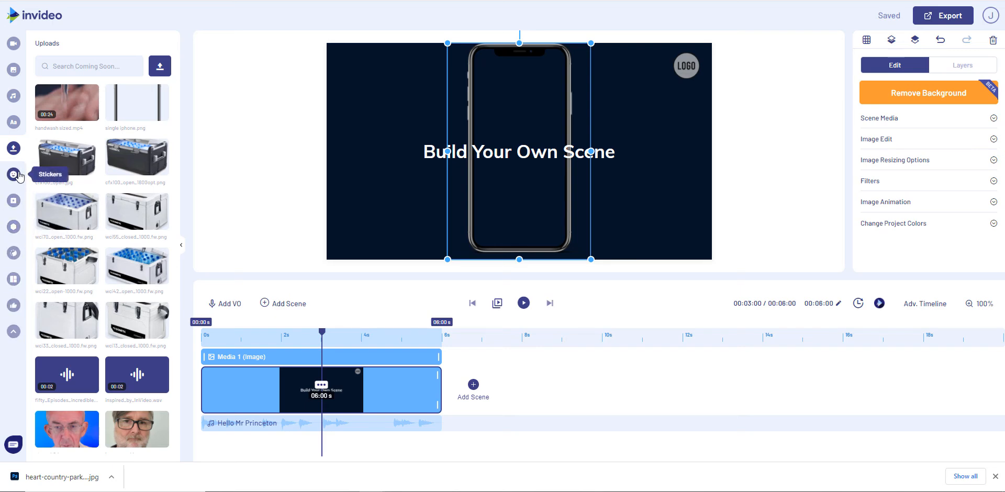
click(14, 175)
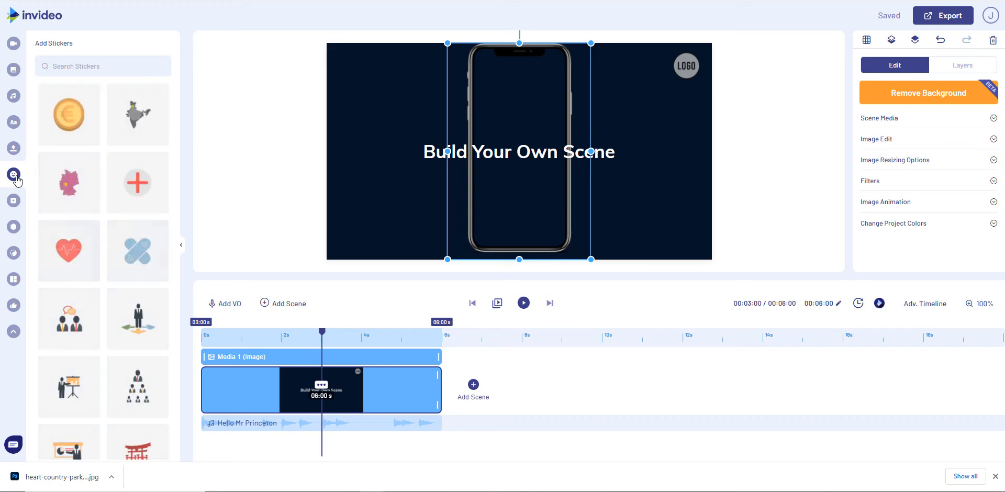
scroll(105, 299, down, 10)
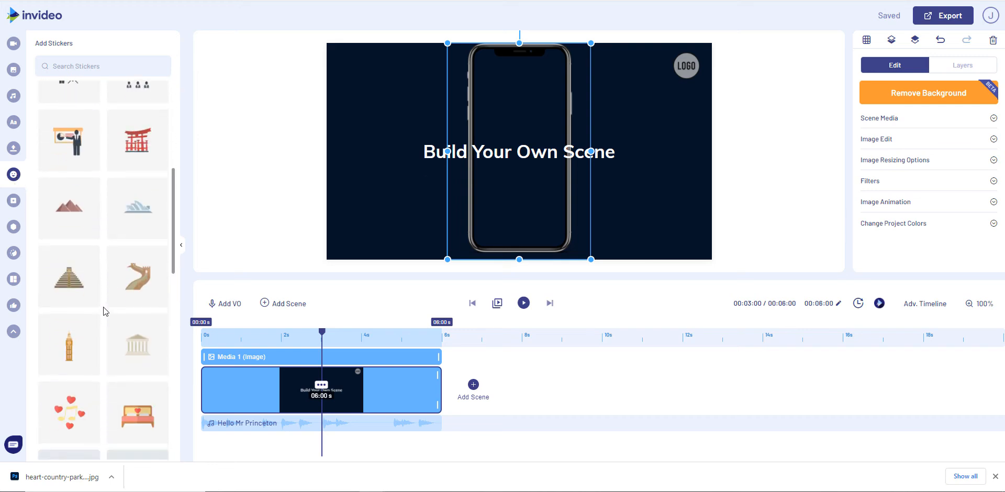
scroll(94, 286, down, 3)
scroll(103, 285, up, 8)
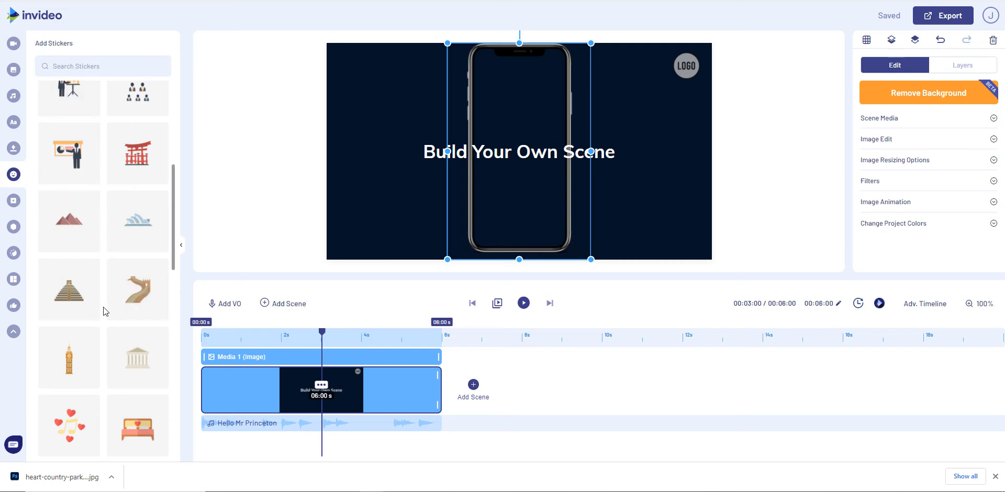
scroll(103, 312, down, 1)
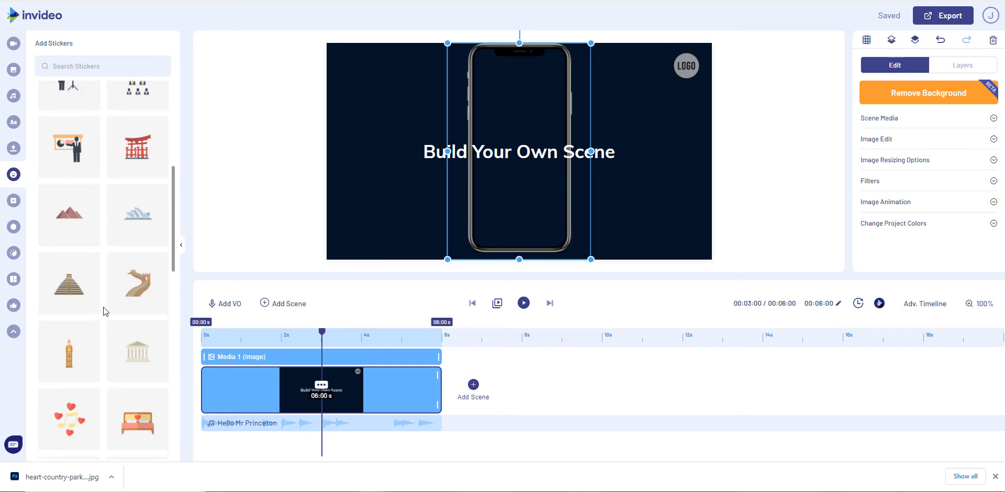
- Browse the overlay library and add the horizontal scan-line noise overlay across the whole scene
click(14, 204)
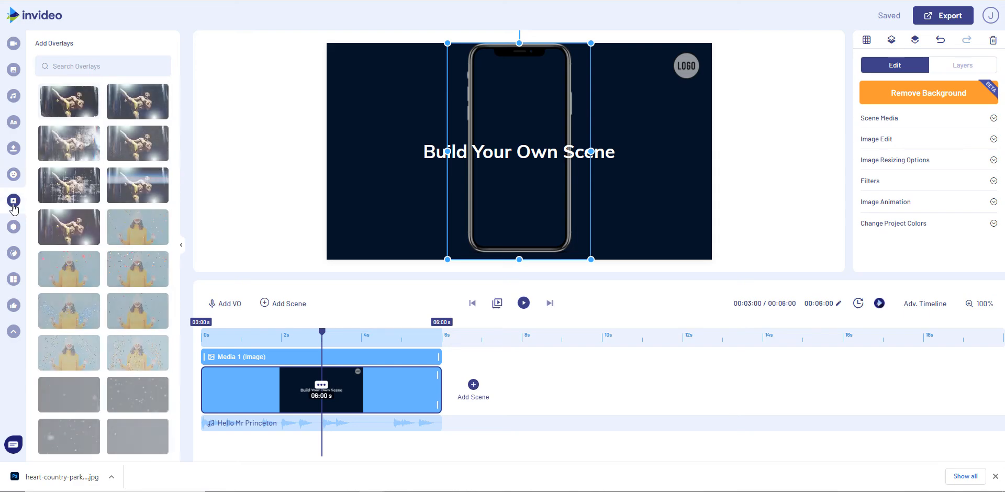
scroll(78, 262, down, 12)
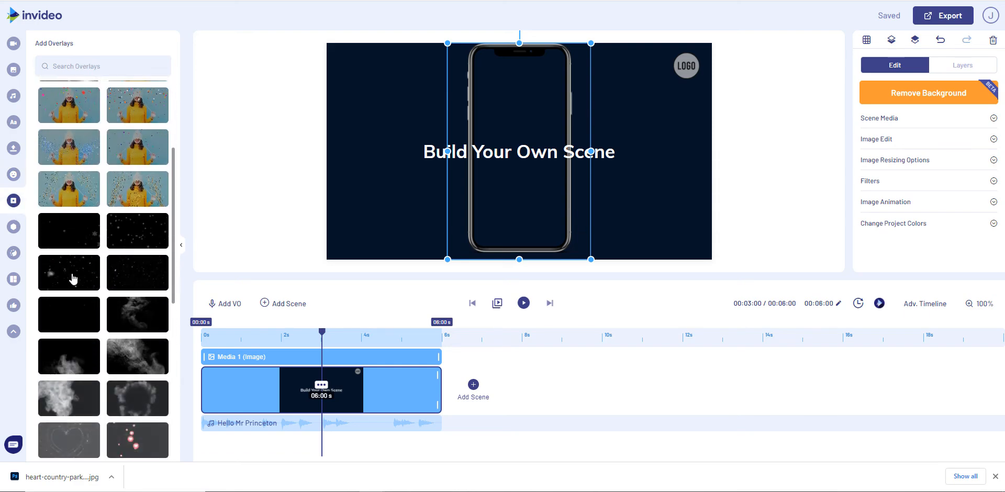
scroll(97, 347, down, 10)
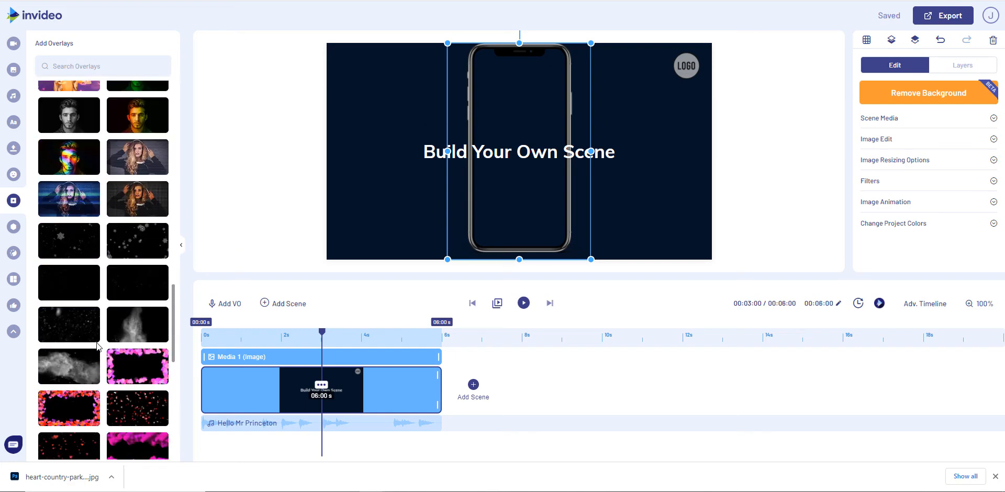
scroll(97, 347, down, 5)
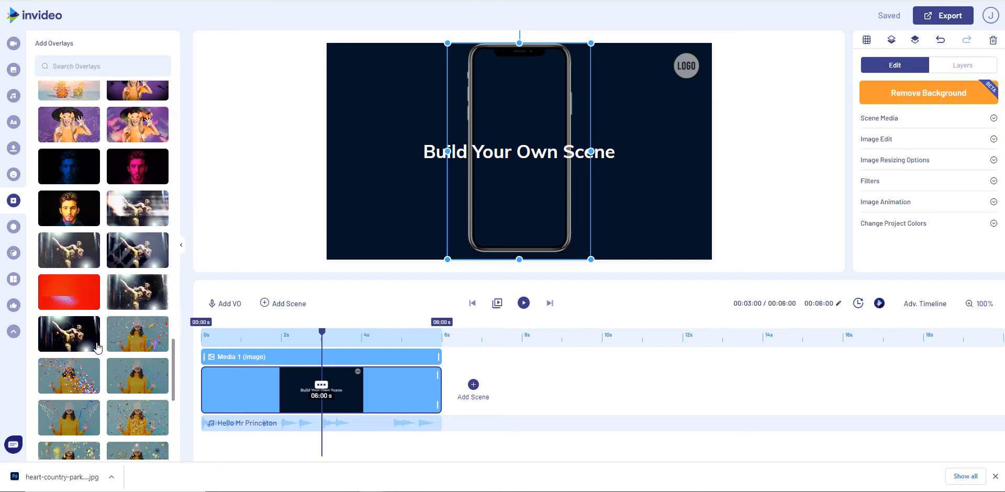
scroll(89, 341, down, 3)
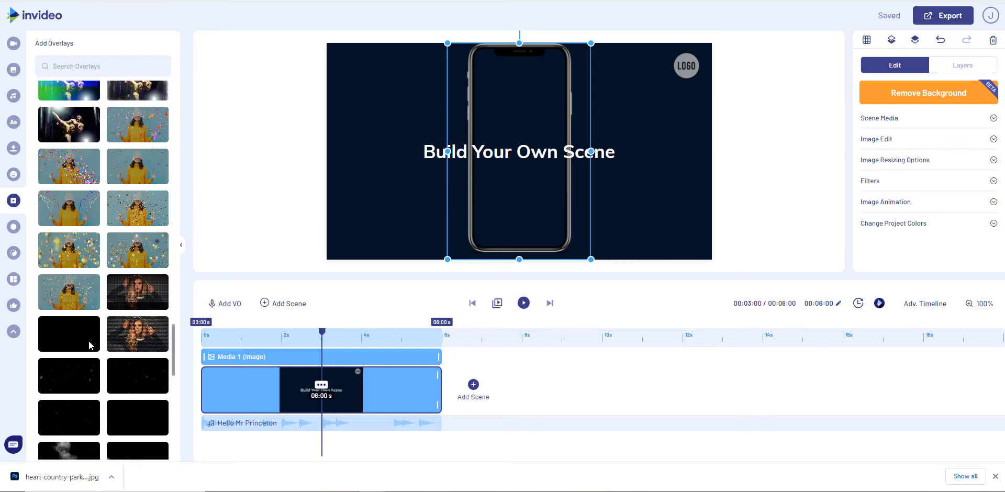
scroll(89, 343, down, 2)
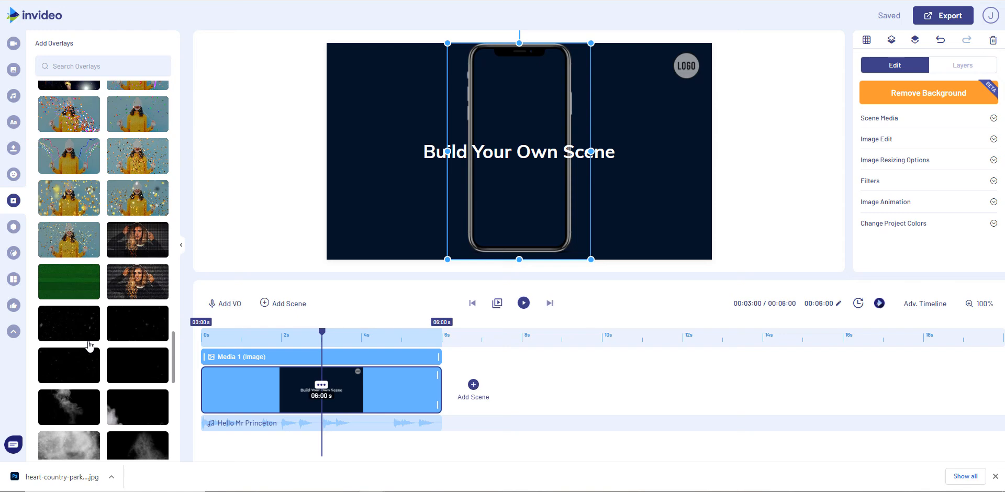
click(136, 277)
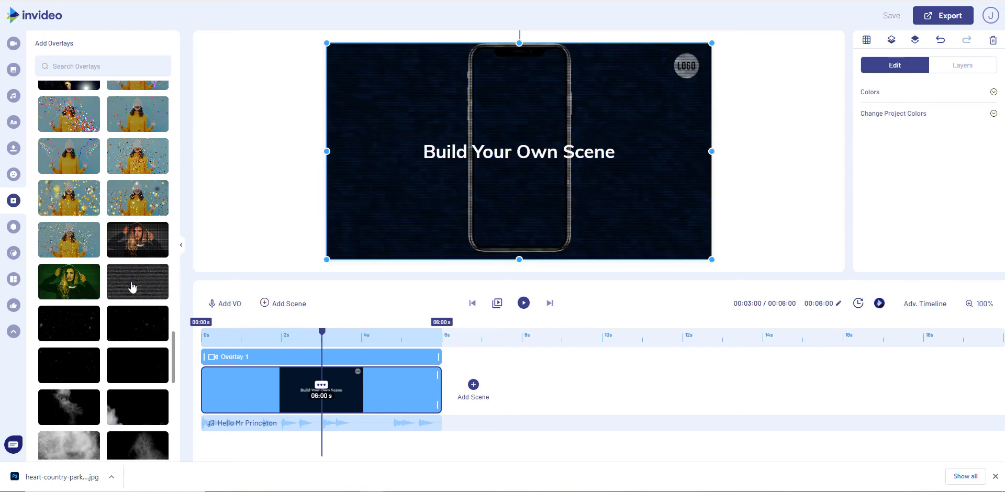
drag(133, 288, 375, 211)
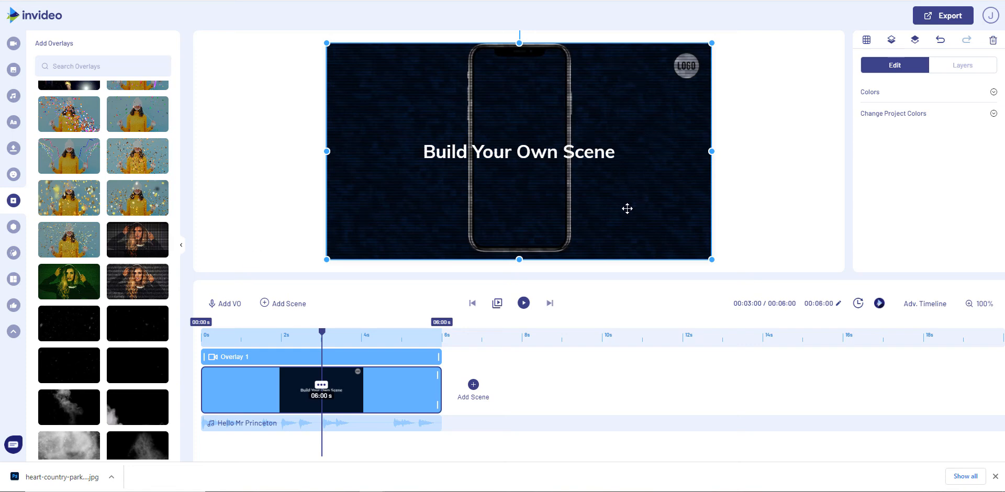
- Preview the scene with the scan-line overlay and look through the remaining smoke, heart and light overlays
click(526, 305)
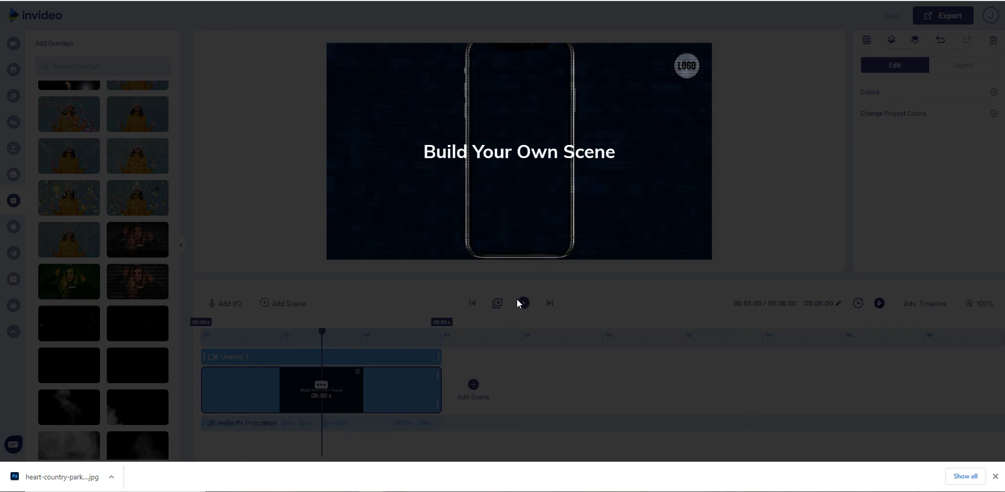
click(769, 202)
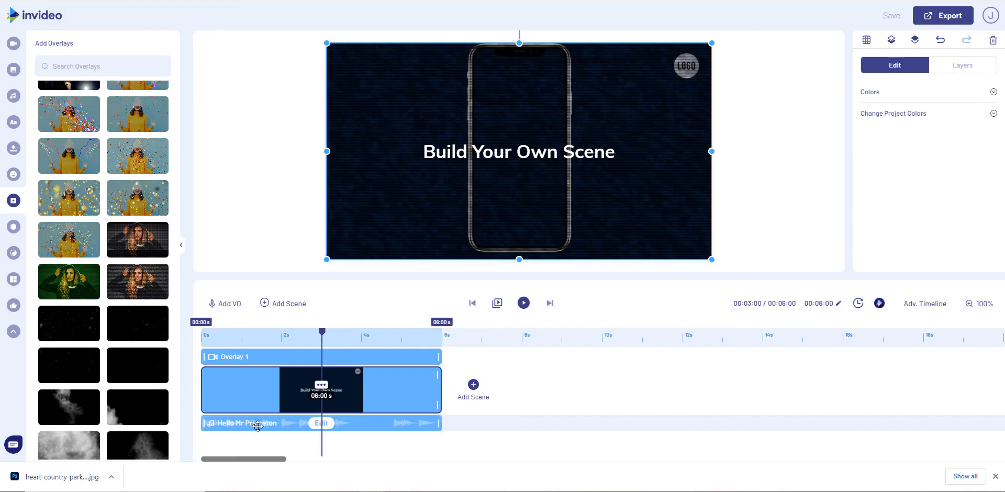
scroll(68, 294, down, 5)
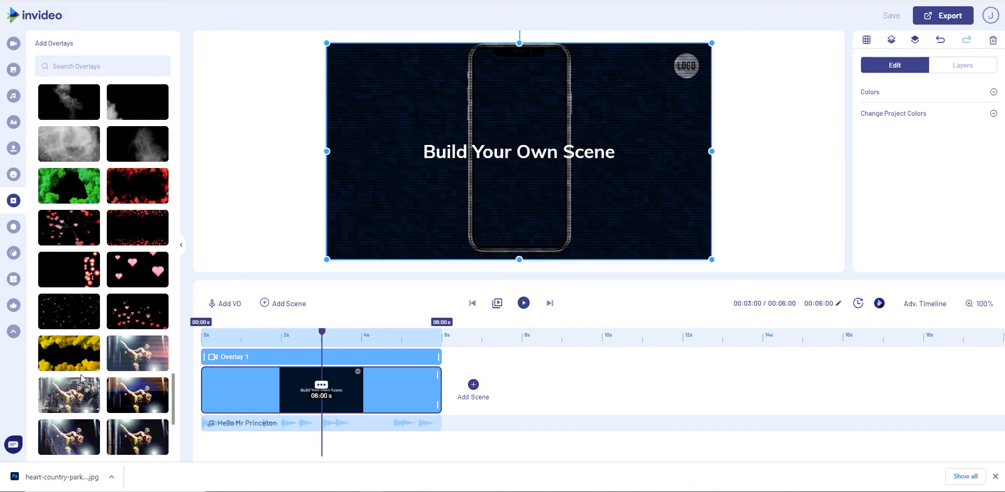
scroll(78, 380, down, 8)
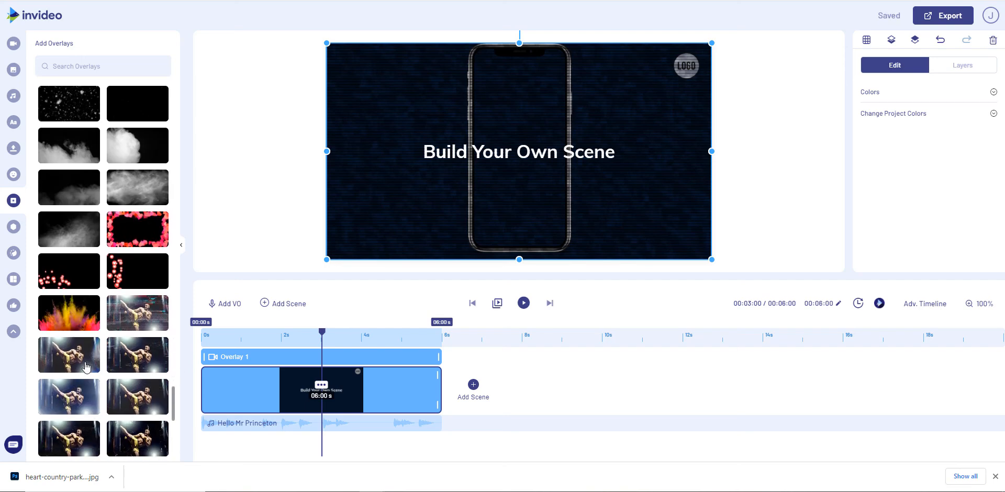
scroll(79, 353, down, 2)
- Look through the shape library, including its arrows, quotation marks, badges, wavy lines and crosses
click(9, 230)
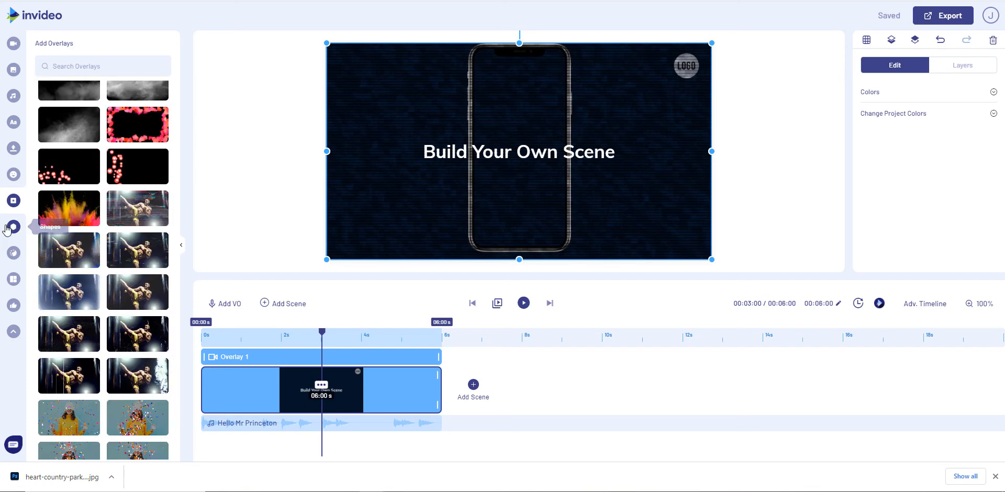
scroll(64, 277, down, 8)
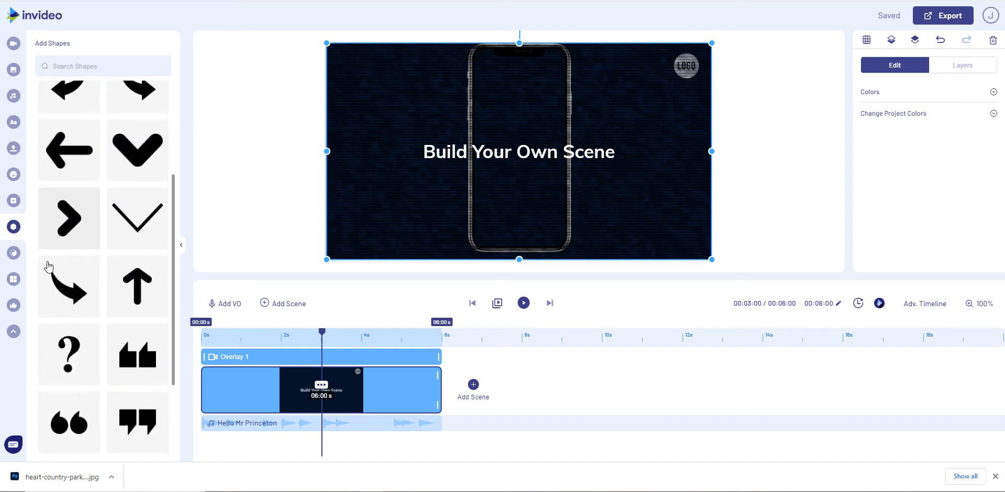
scroll(63, 276, down, 5)
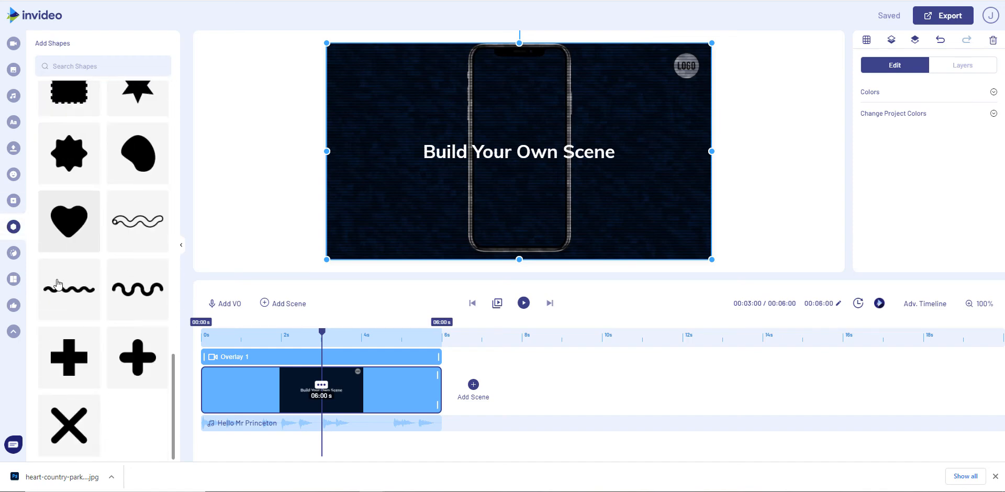
scroll(51, 289, up, 10)
scroll(52, 289, up, 3)
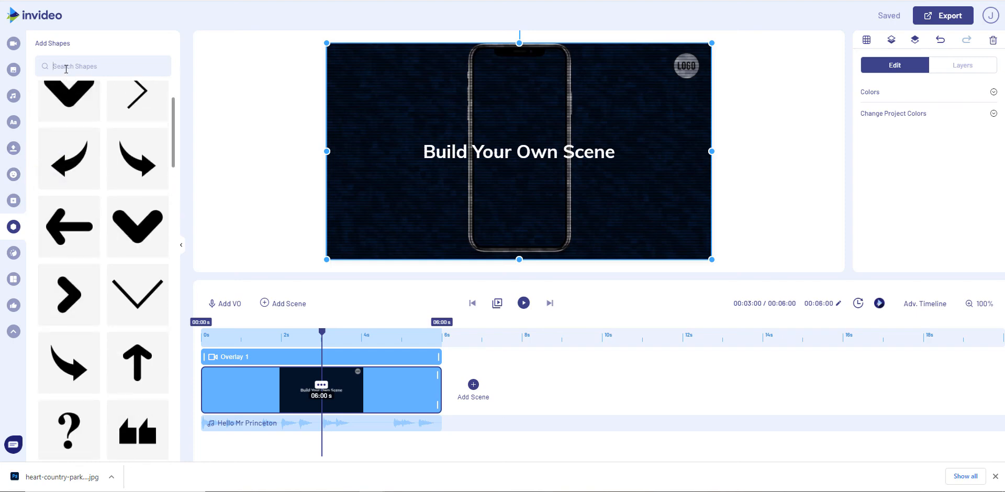
- Search the shape library for "oblong" and "square" and look through the square shapes
text(oblong)
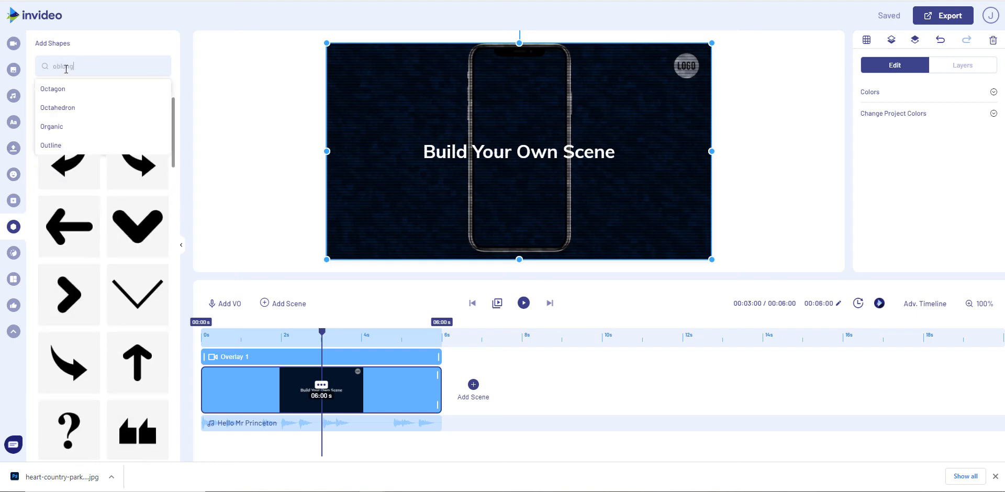
key(Return)
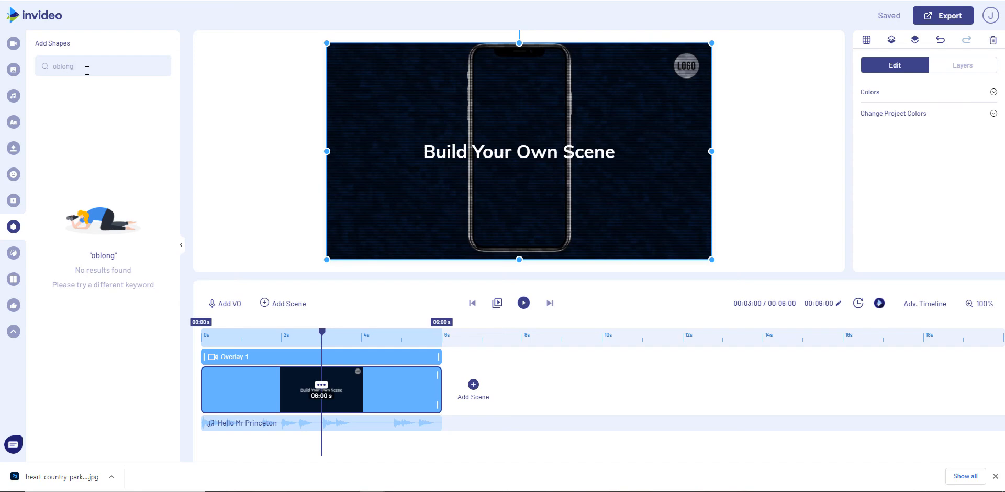
drag(54, 69, 30, 78)
text(square)
scroll(79, 209, down, 2)
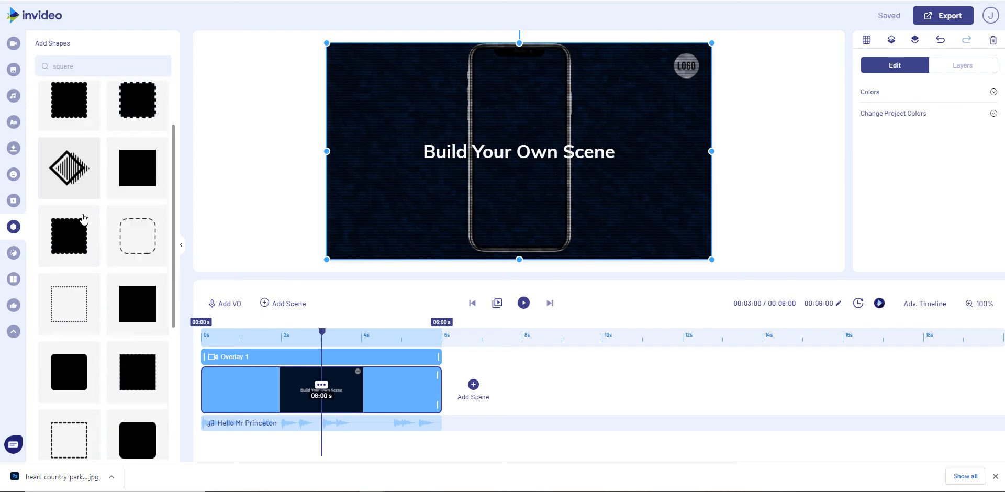
scroll(82, 218, down, 5)
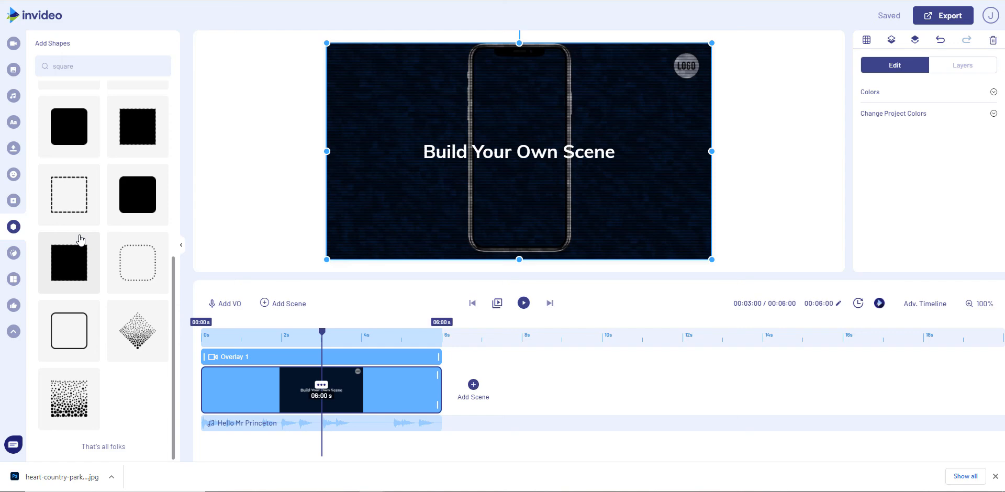
- Look through the mask library, from the brush strokes and geometric shapes to the letters and numbers
click(14, 255)
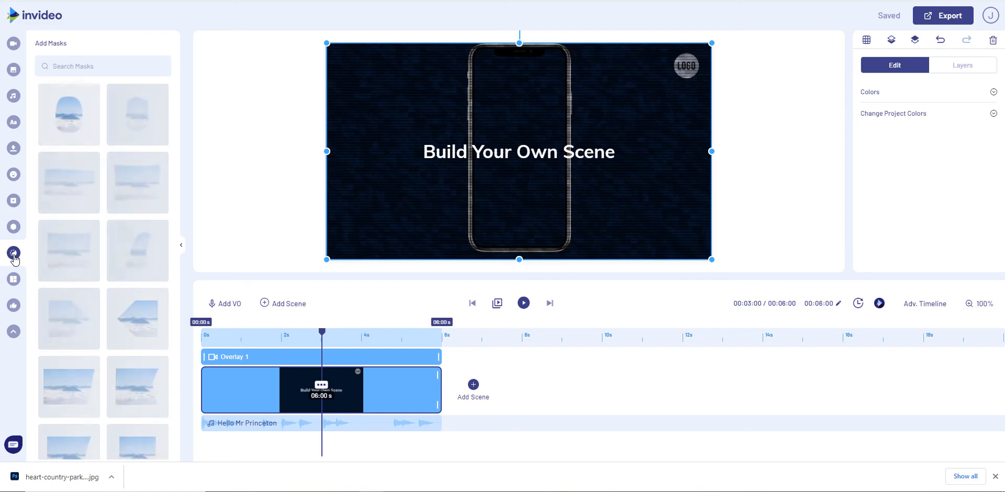
scroll(126, 264, down, 10)
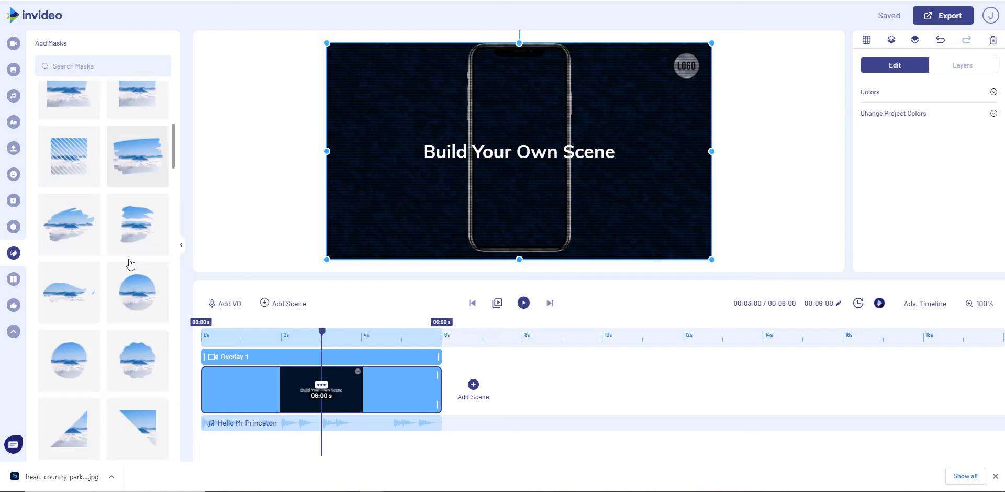
scroll(126, 267, down, 10)
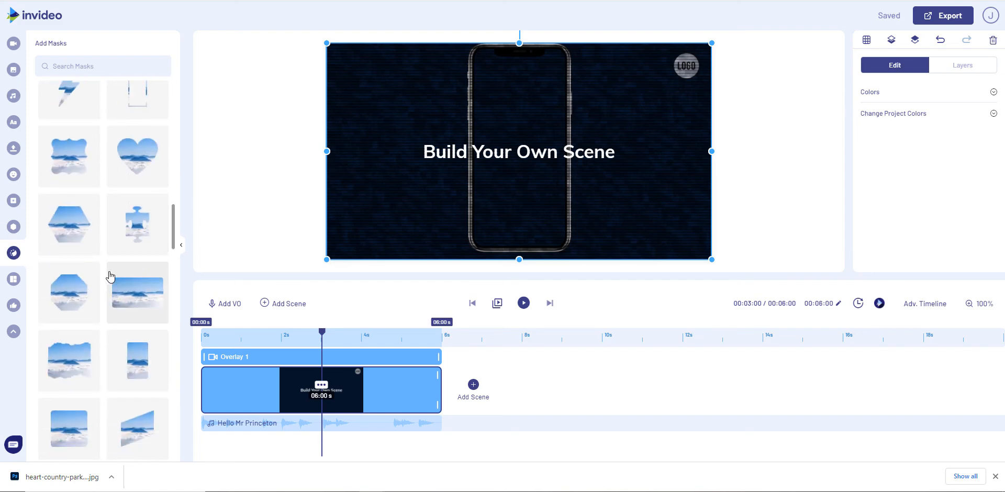
scroll(103, 282, down, 10)
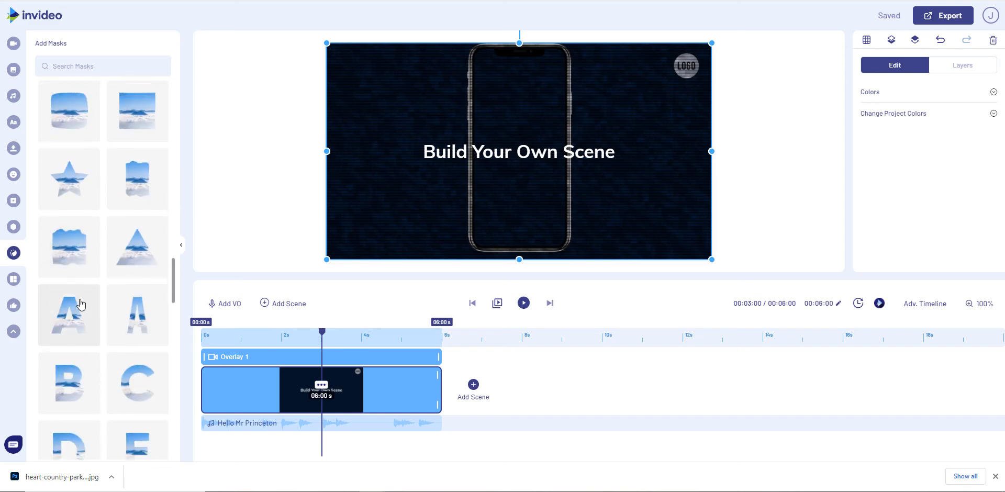
scroll(87, 299, down, 4)
scroll(104, 285, down, 10)
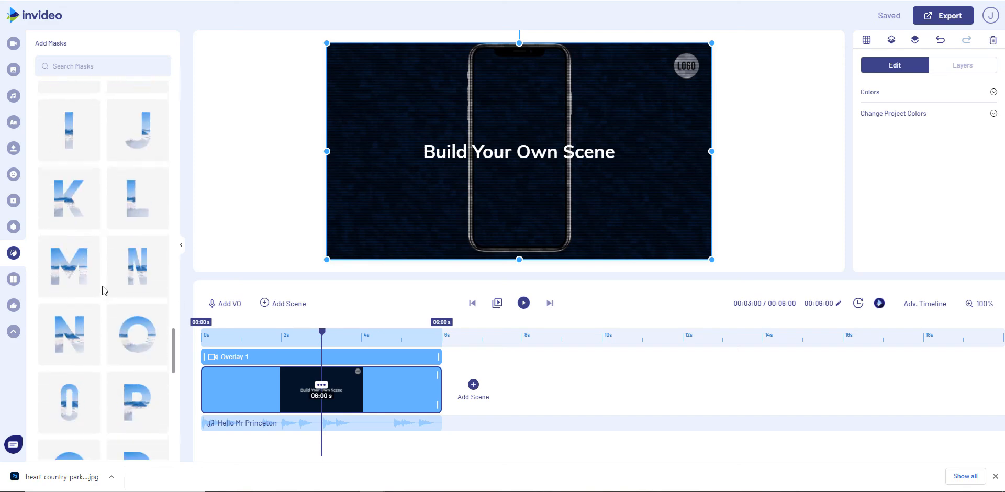
scroll(101, 287, down, 8)
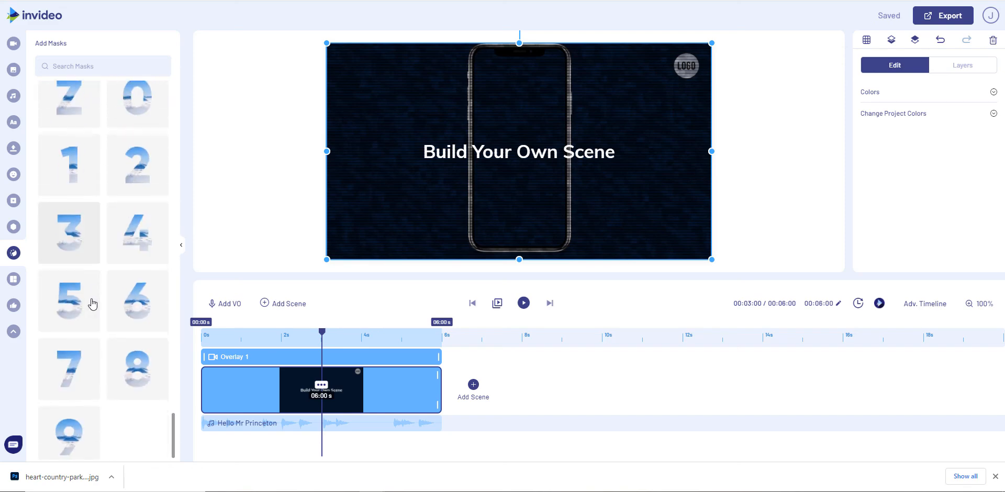
scroll(94, 306, up, 5)
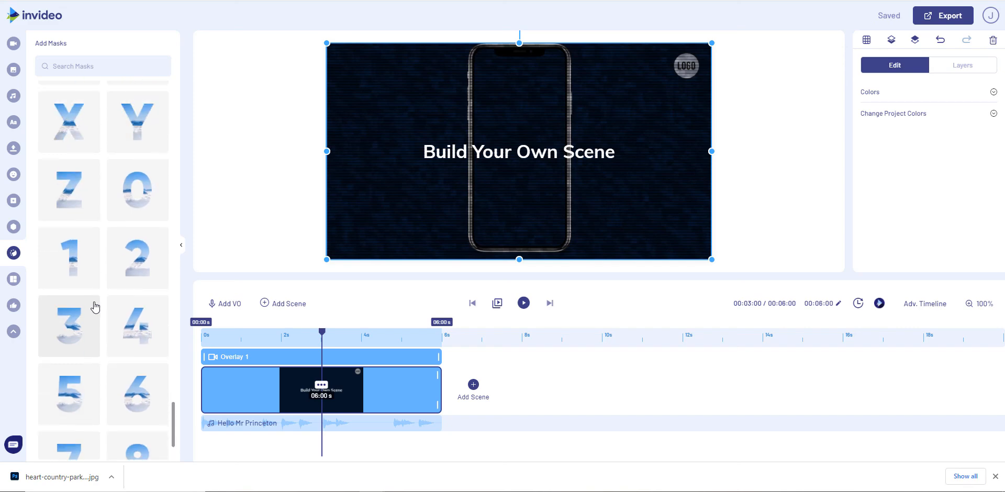
- Apply the three-image layout with two stacked frames beside one tall frame, and realign the overlay with the canvas
click(14, 279)
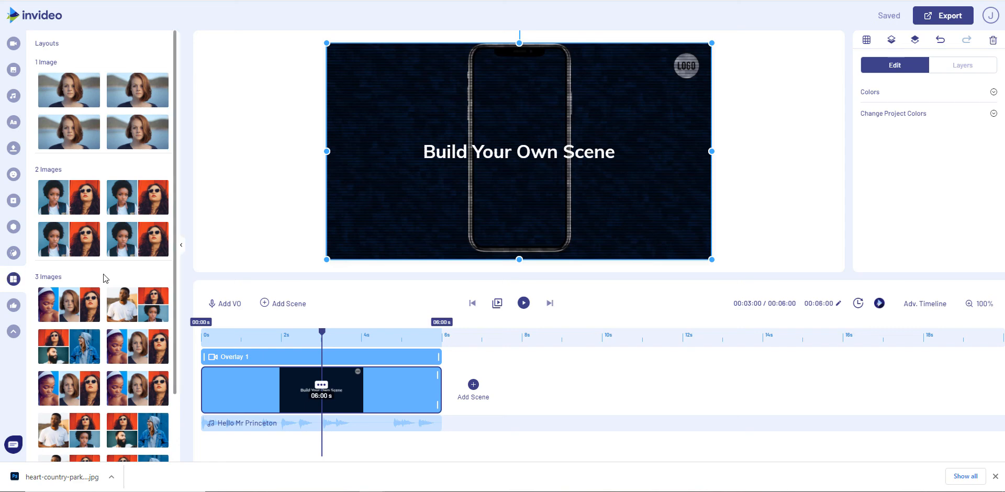
scroll(134, 267, down, 2)
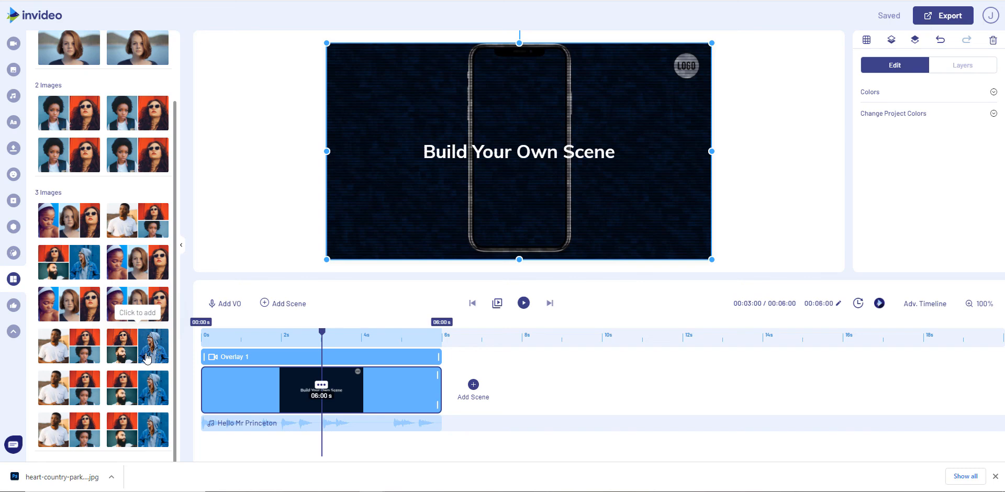
click(148, 358)
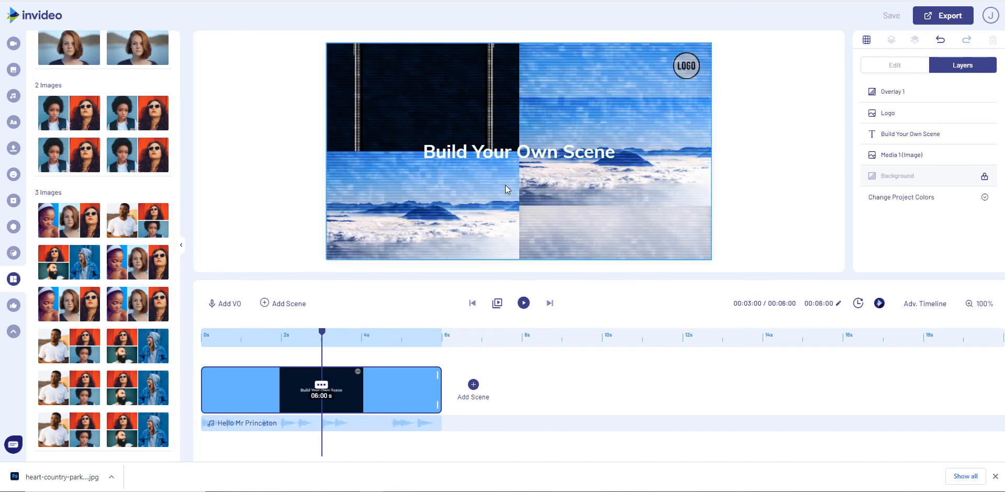
click(430, 108)
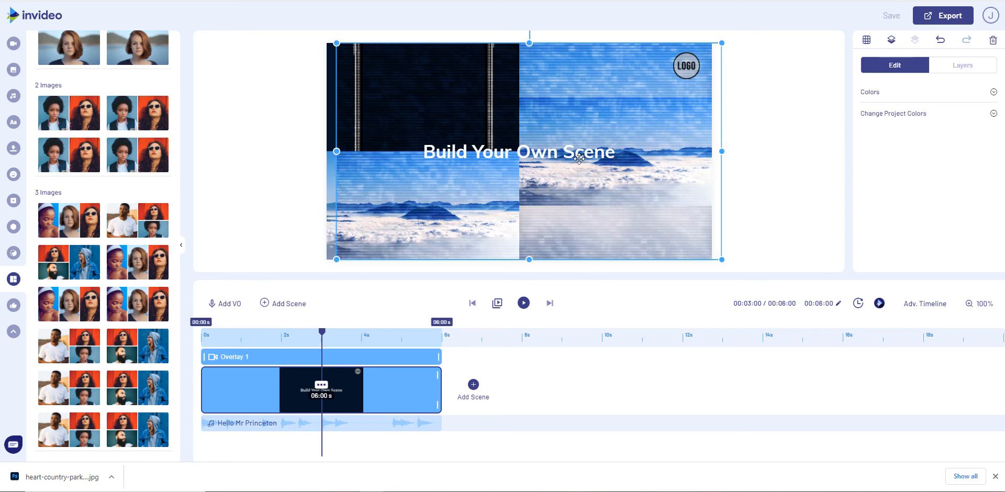
drag(404, 182, 387, 186)
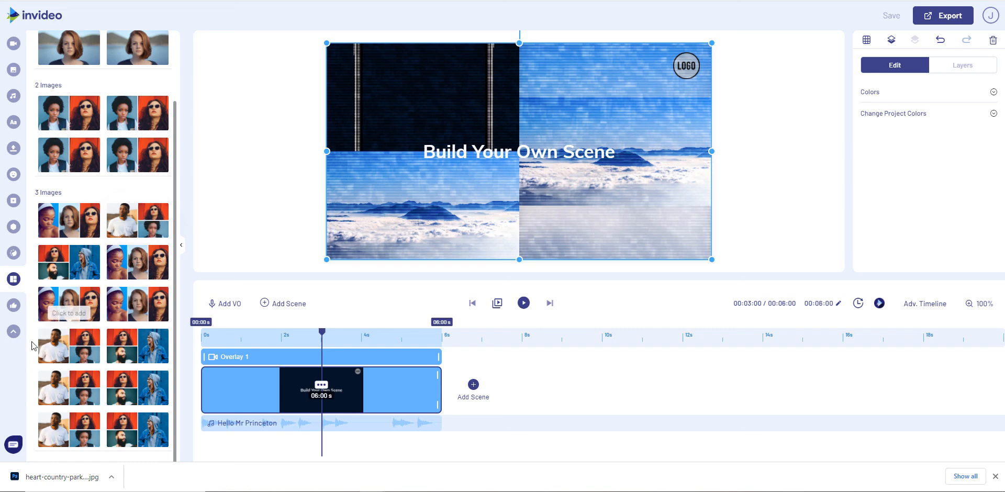
- View the social post sources, collapse the additional asset categories and return to the video library
click(13, 306)
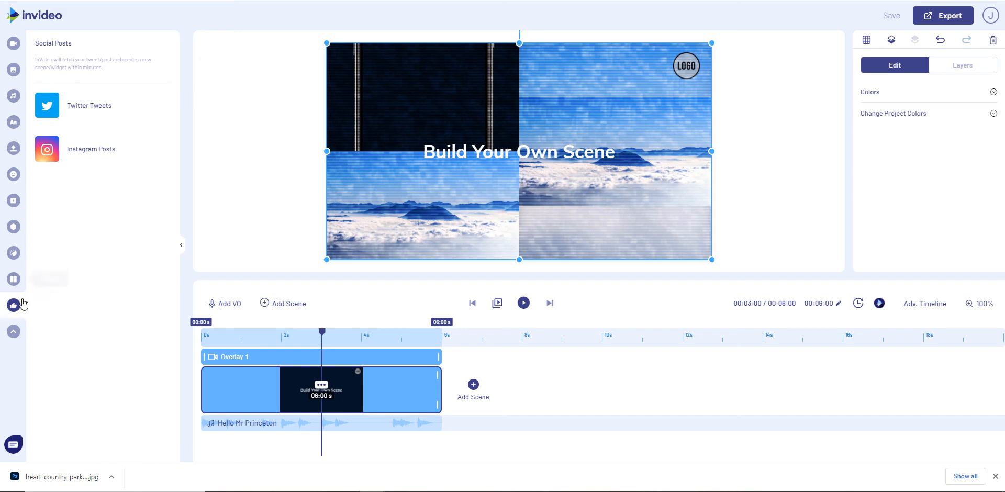
click(13, 330)
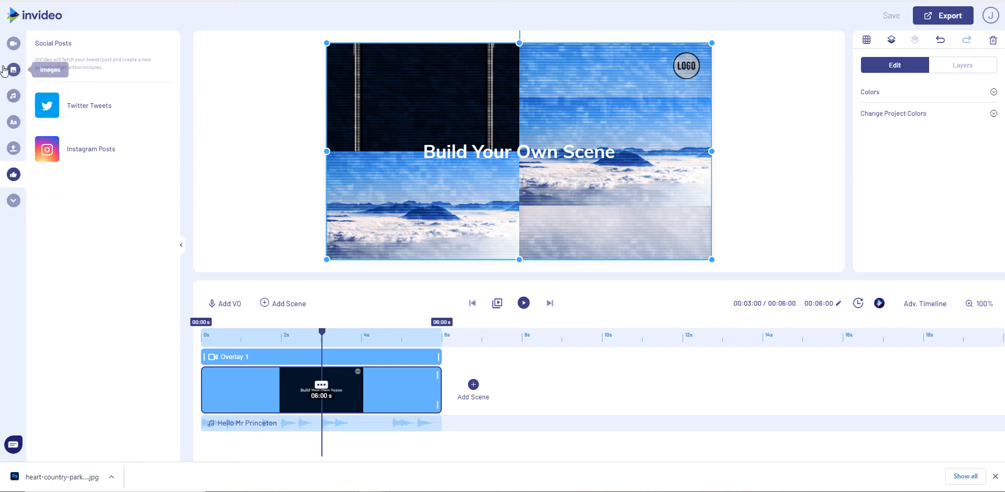
click(14, 45)
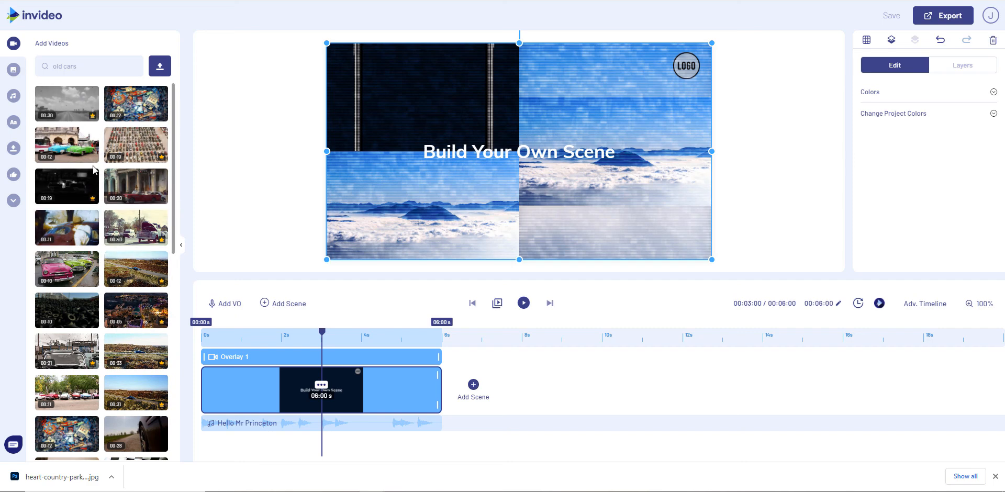
- Look through the image, music, text, uploads and social post libraries, check the additional asset categories and return to the music library
click(15, 70)
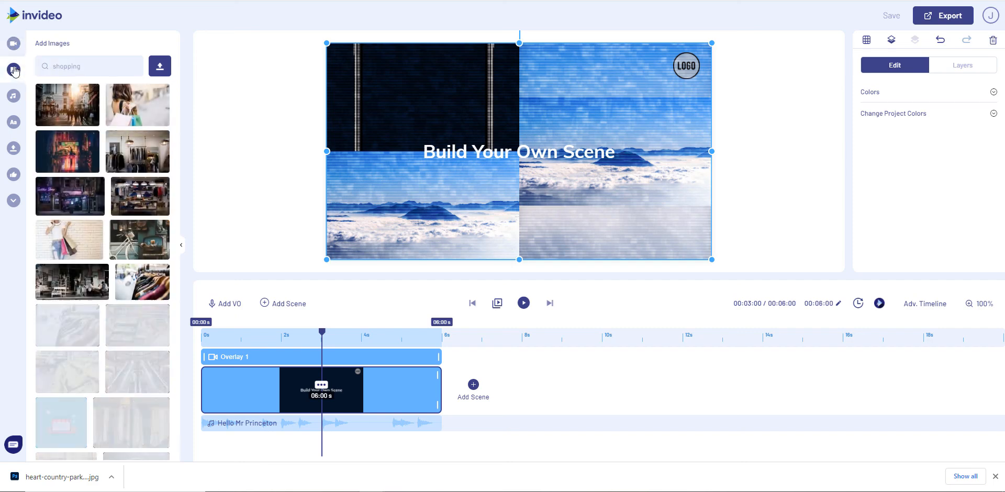
click(14, 97)
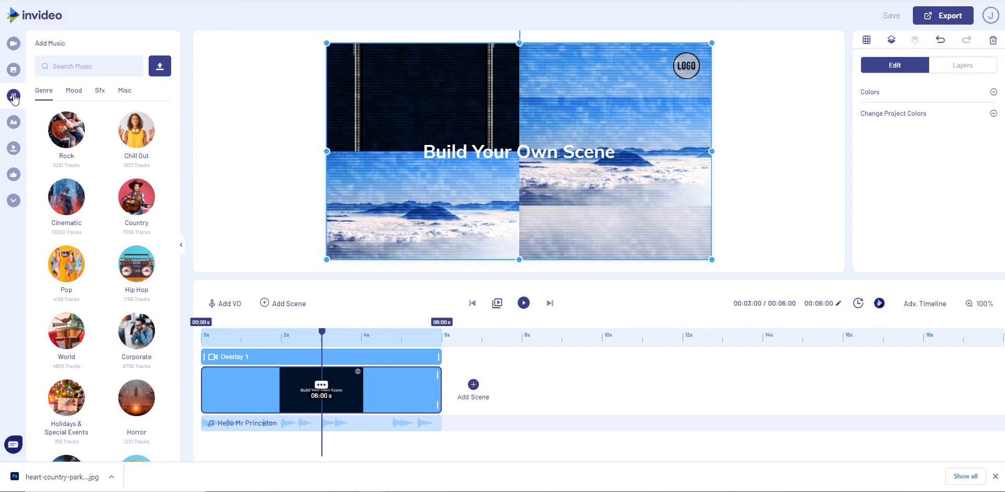
click(14, 128)
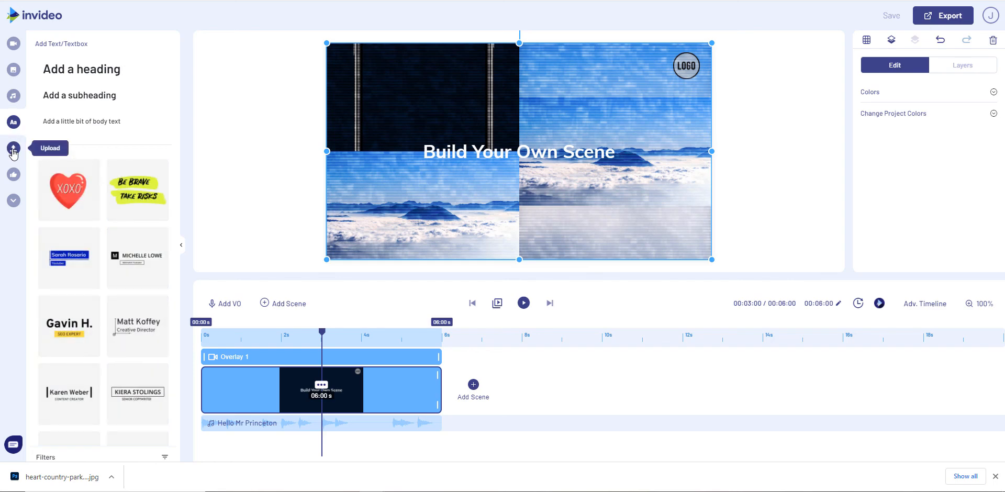
click(13, 151)
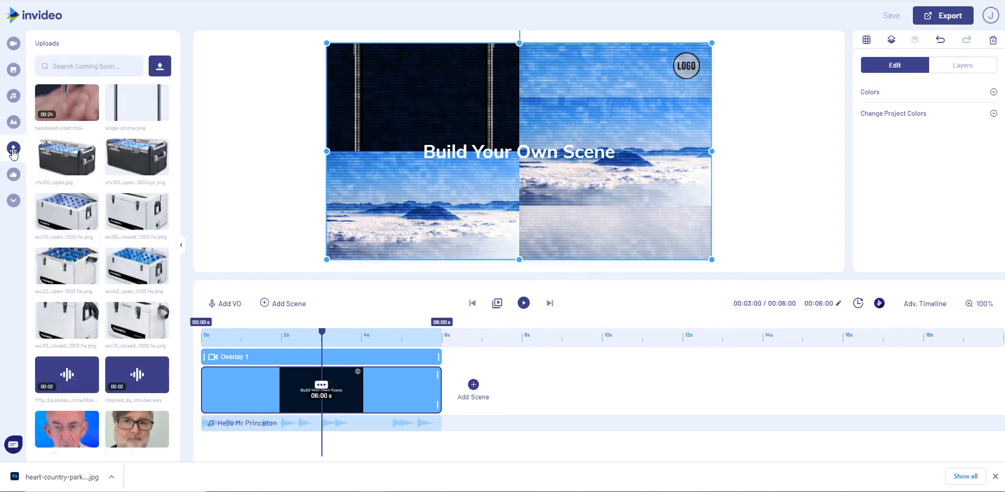
click(10, 176)
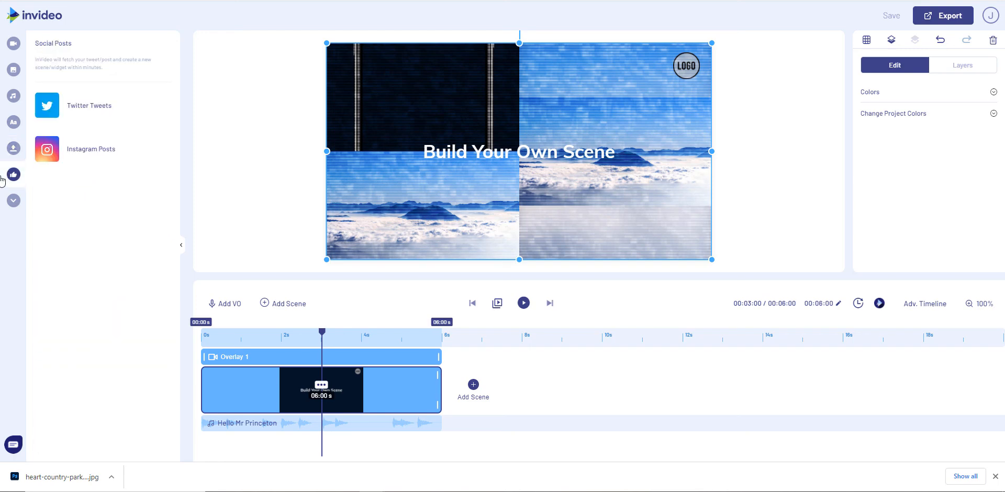
click(14, 201)
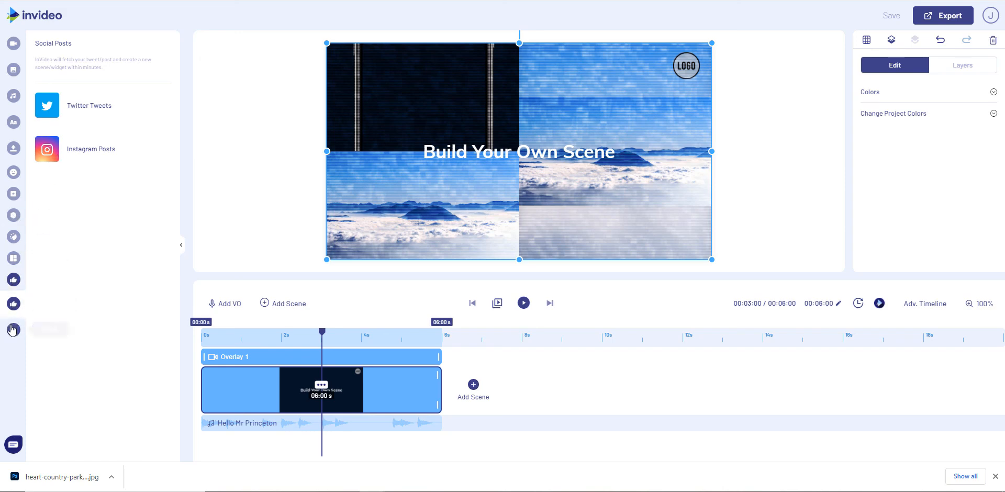
click(7, 100)
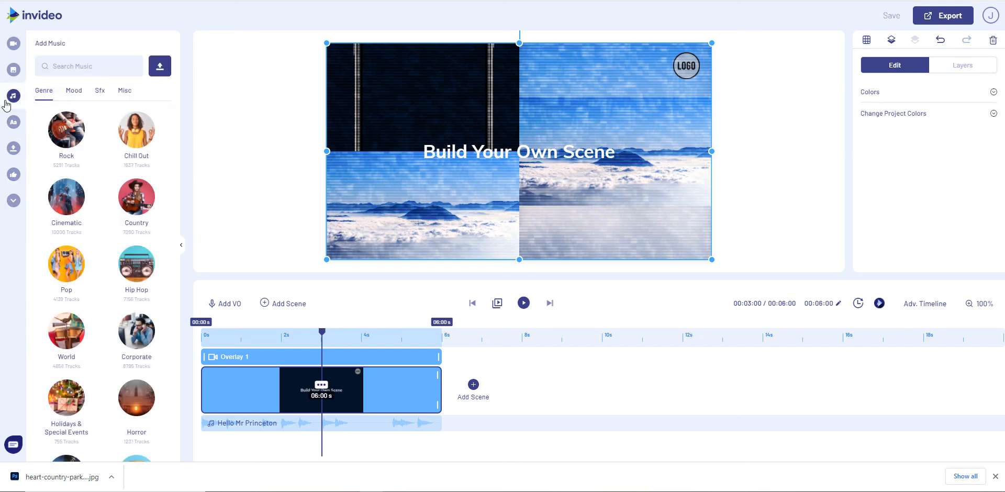